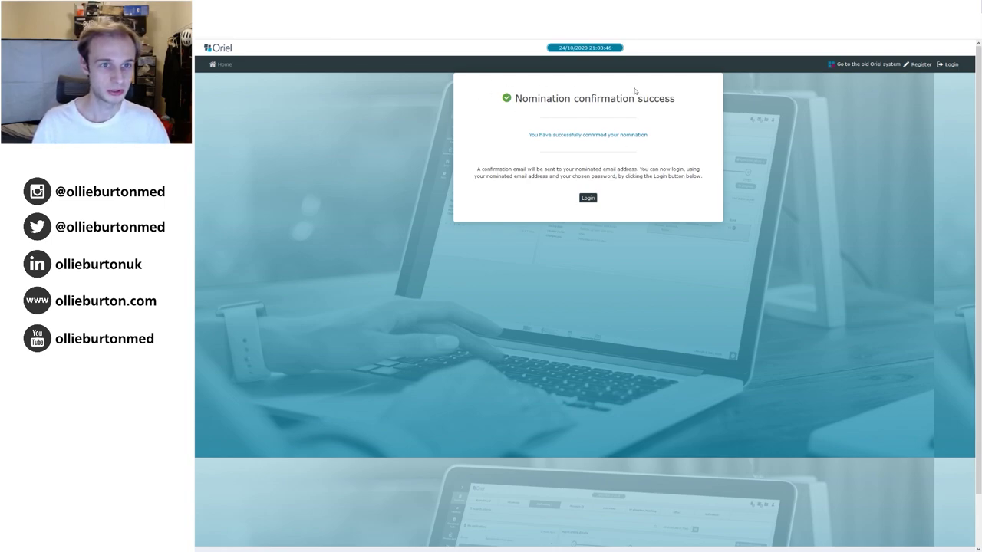
Log in with the account email and password, then set the profile title to Mr.
click(588, 198)
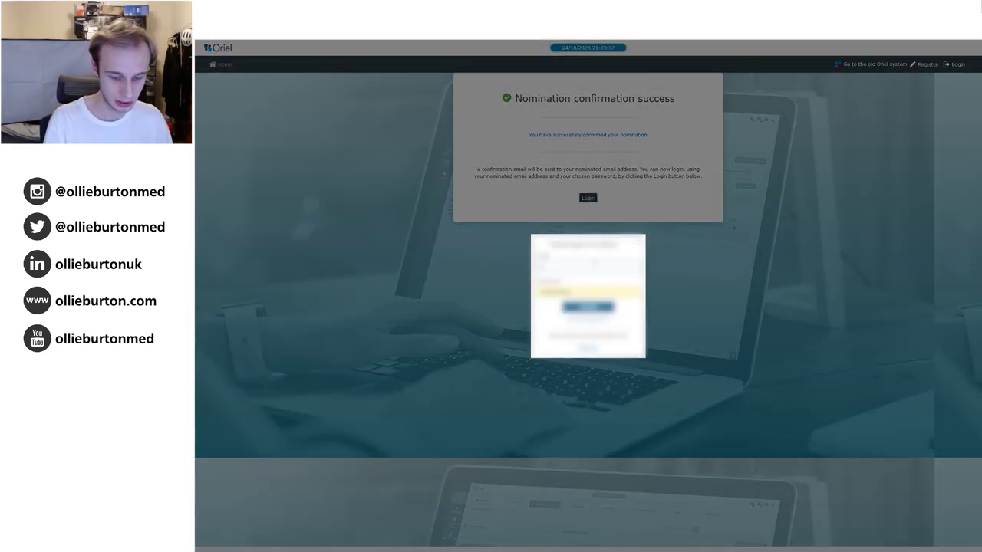
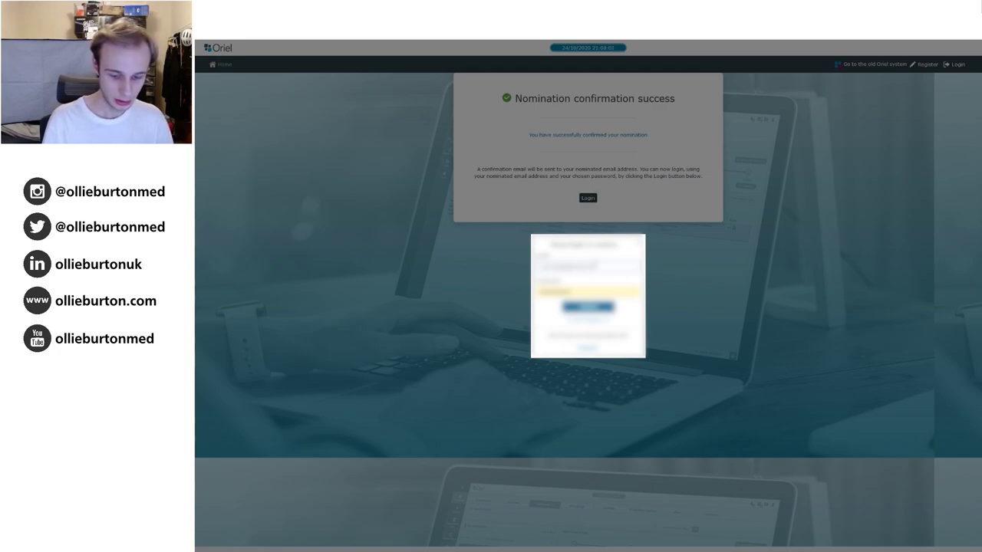
key(Return)
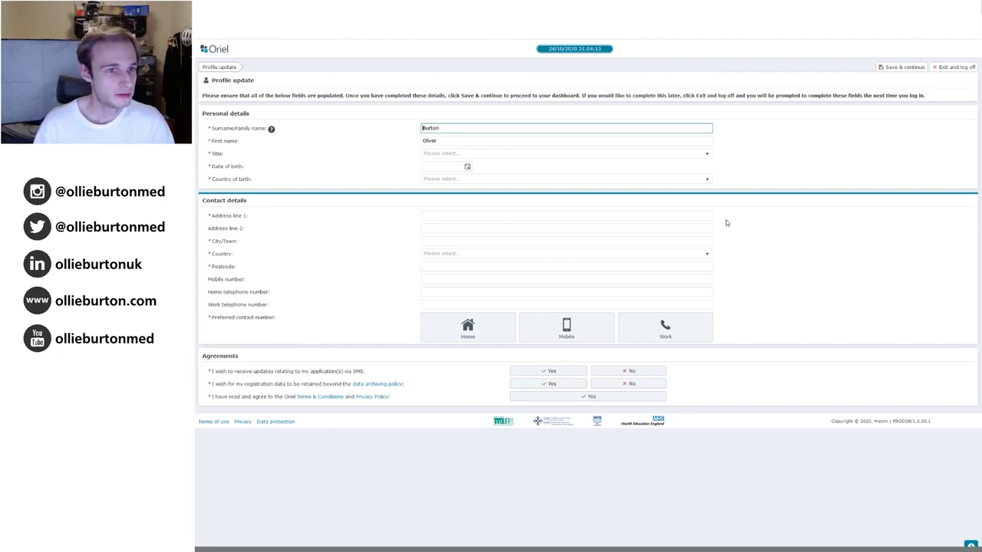
click(449, 154)
click(422, 191)
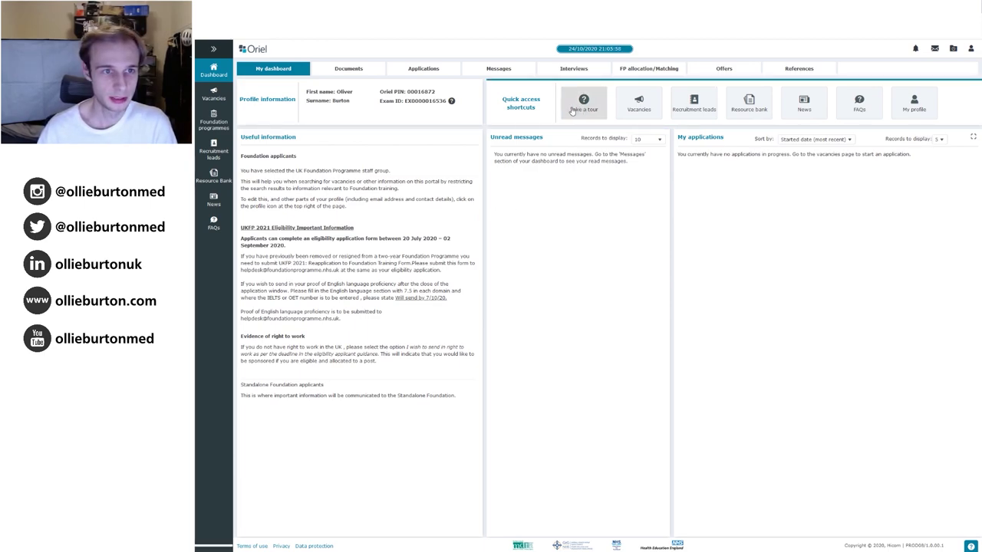
Open the Vacancies list and scroll down through the 17 vacancy cards.
click(220, 94)
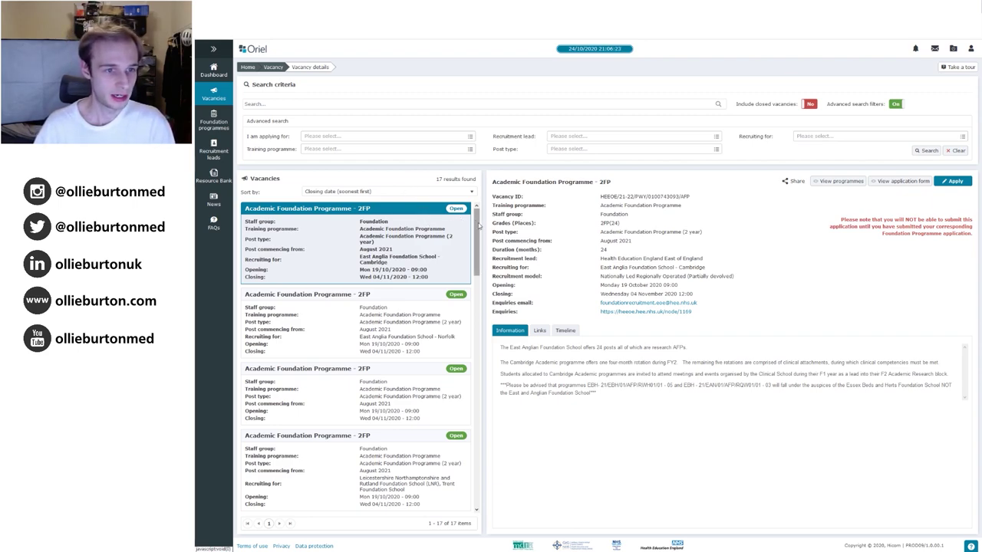
drag(478, 224, 474, 239)
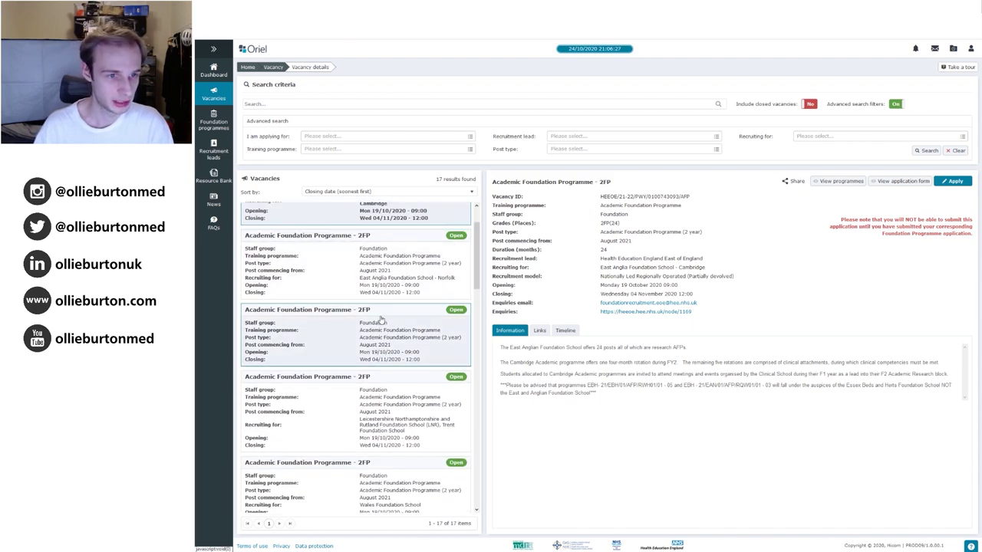
scroll(476, 270, down, 2)
scroll(477, 271, up, 3)
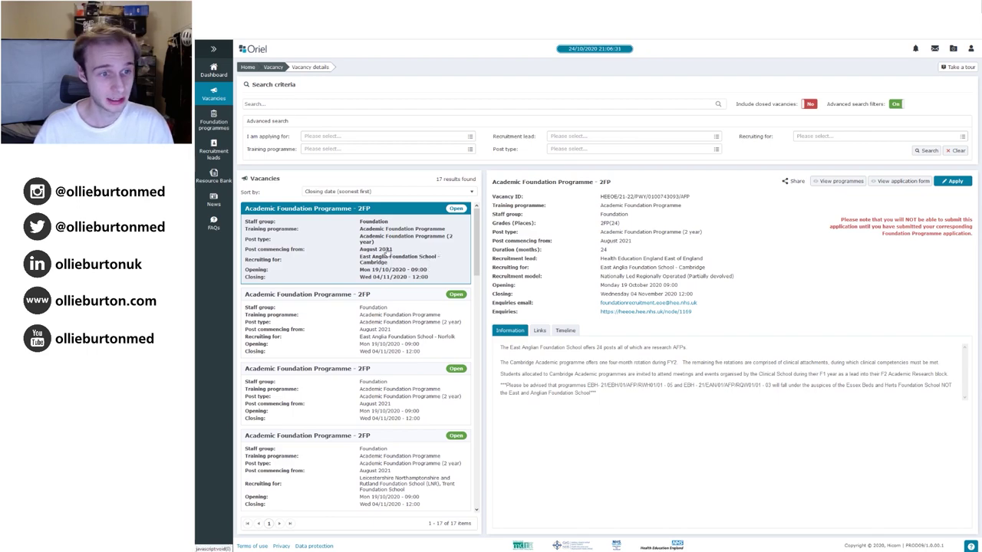
scroll(387, 257, down, 1)
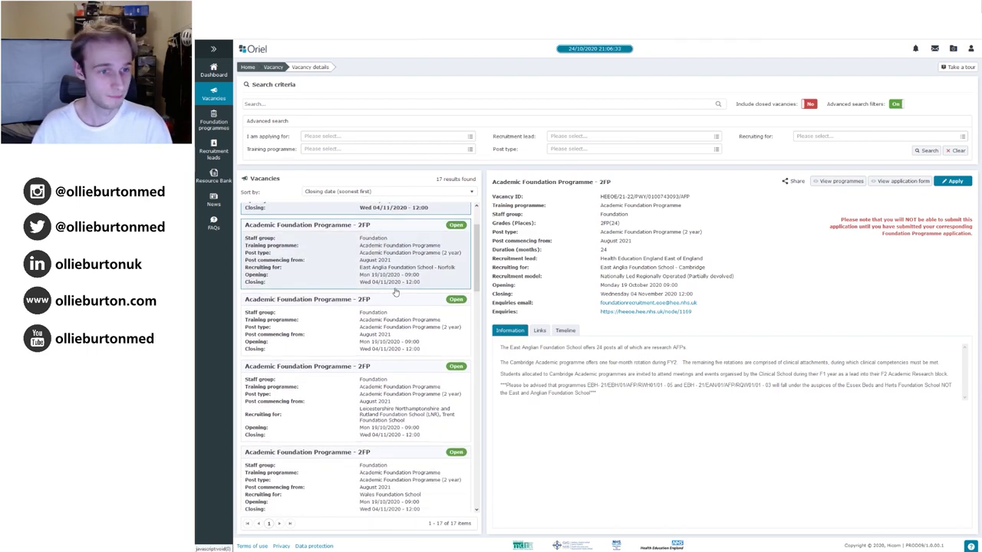
scroll(396, 287, down, 1)
scroll(396, 287, down, 1)
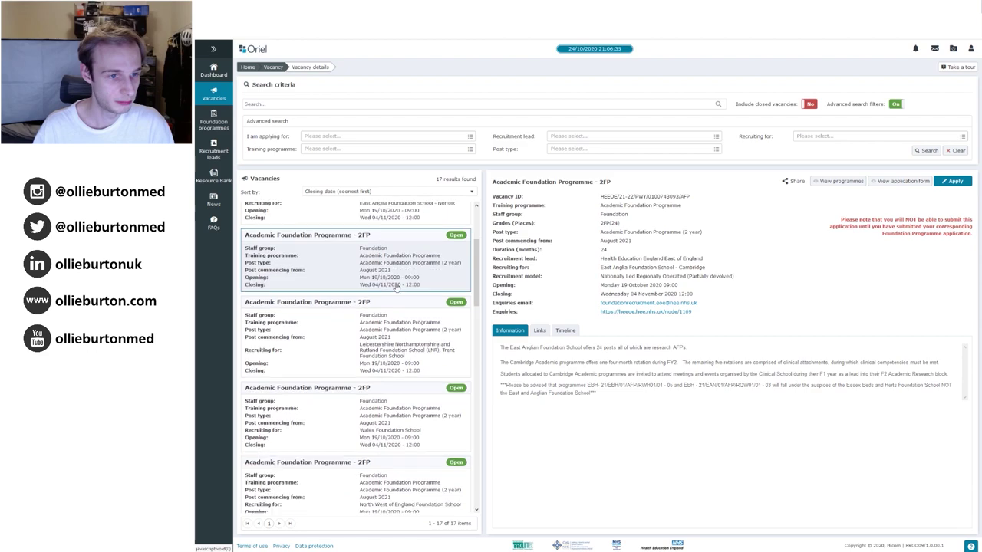
scroll(397, 287, down, 3)
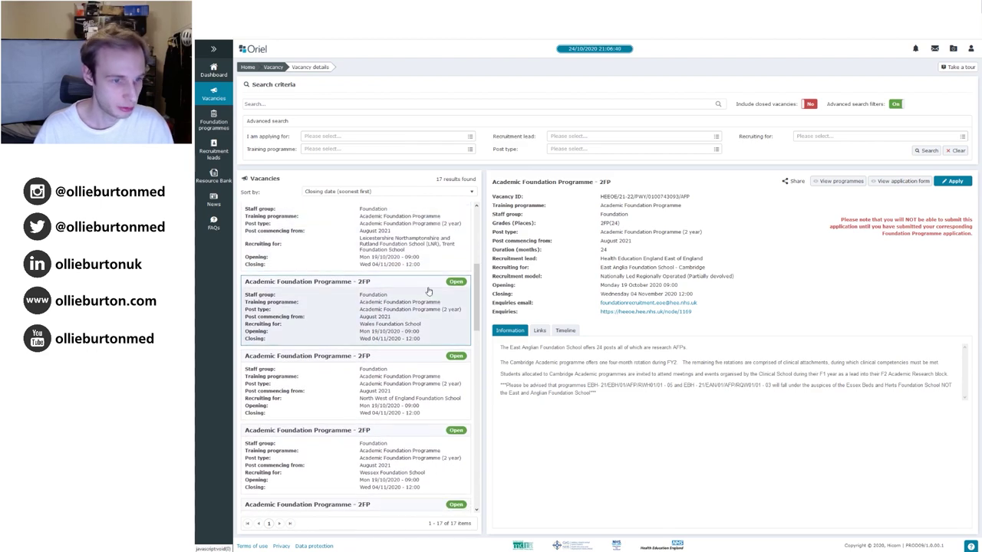
drag(478, 286, 485, 466)
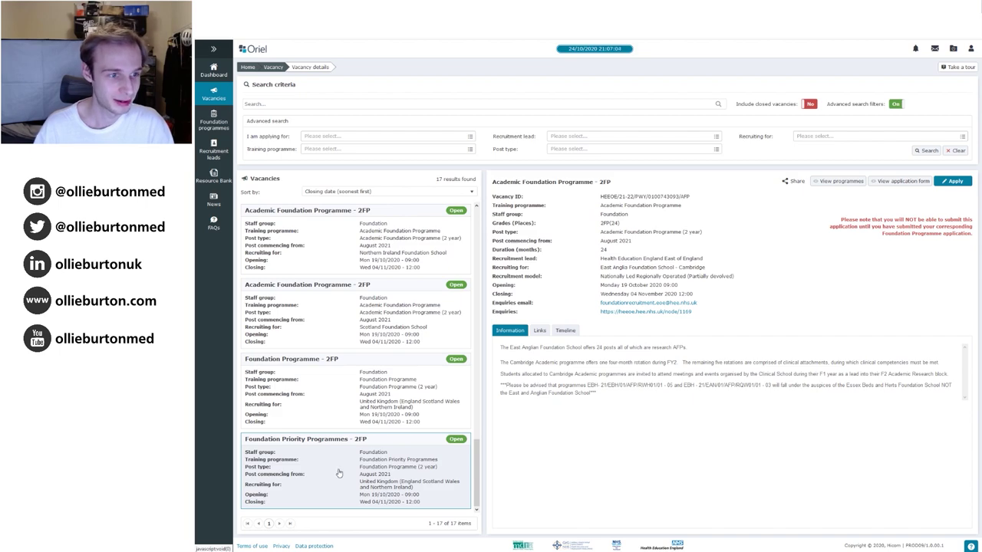
Scroll back up the results to the Foundation Programme – 2FP vacancy card.
scroll(351, 368, up, 2)
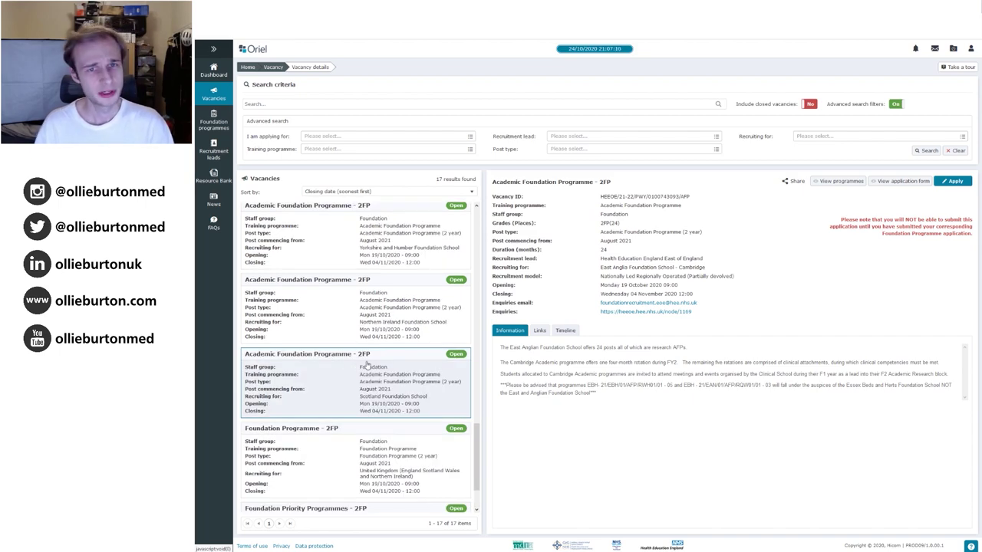
scroll(370, 366, up, 1)
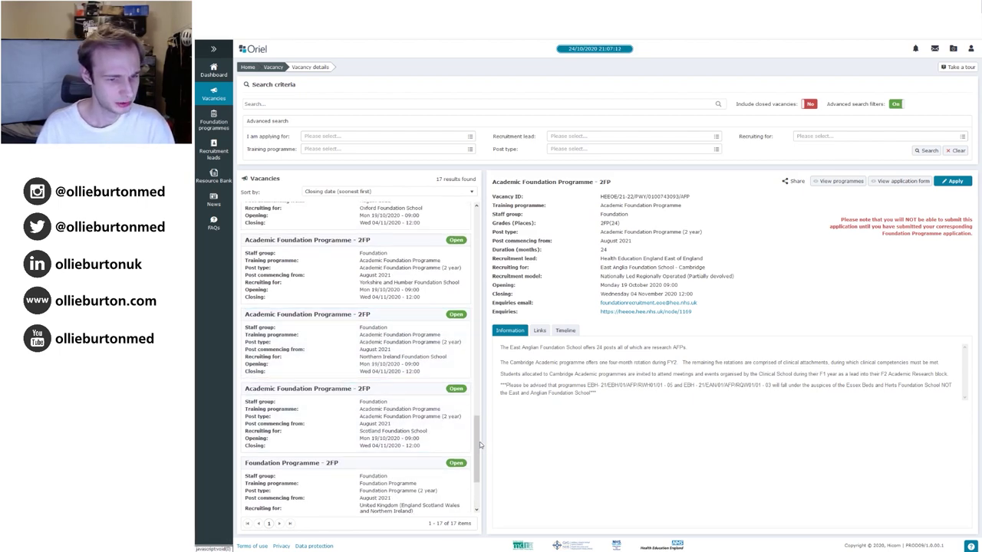
scroll(481, 443, up, 1)
scroll(481, 436, up, 4)
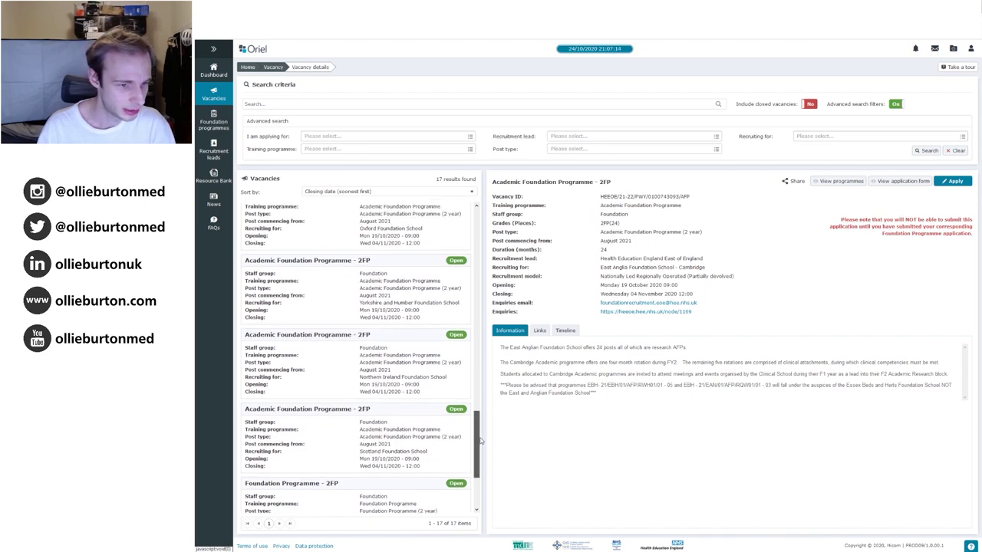
scroll(481, 406, up, 5)
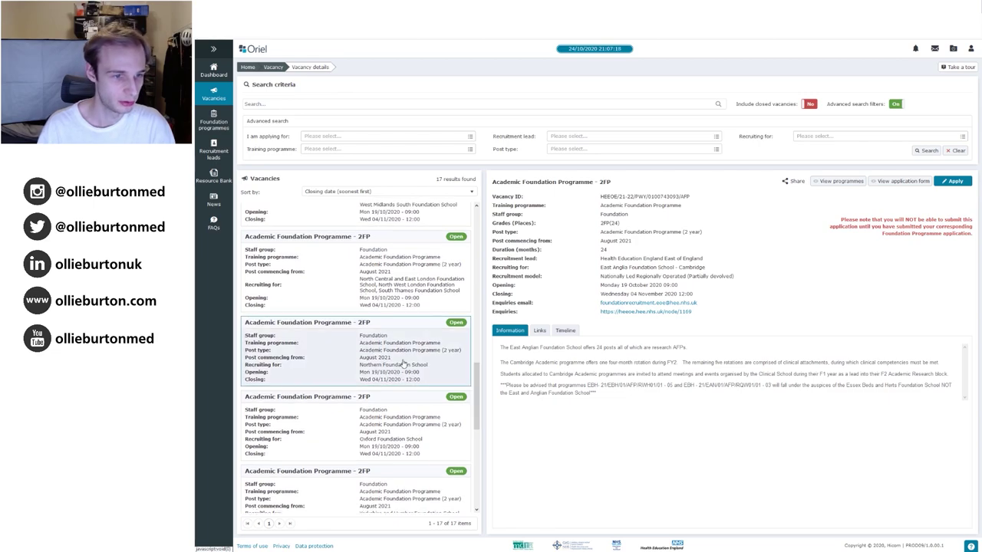
drag(479, 393, 471, 491)
Show the Foundation Programme – 2FP vacancy and read its Information tab, including the application forms paragraph.
click(453, 362)
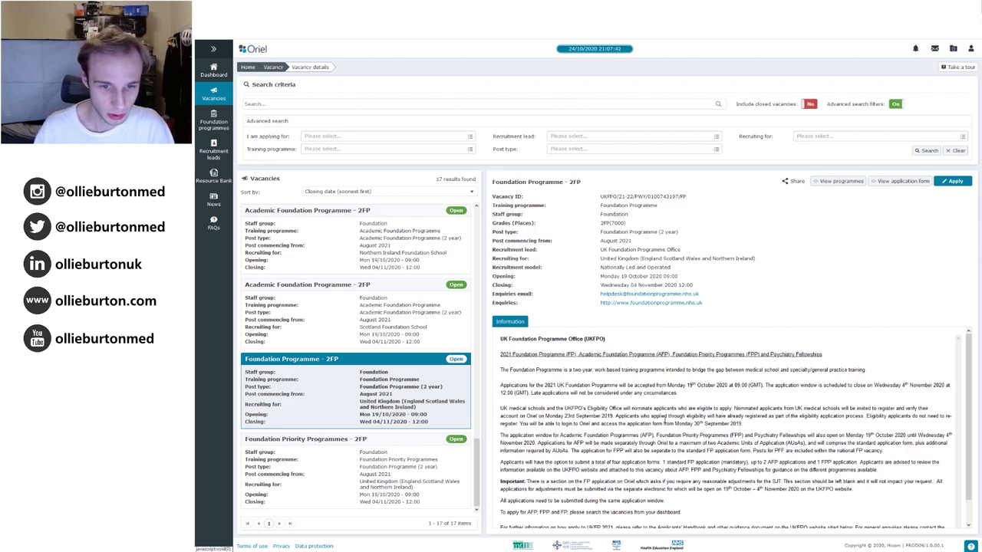
scroll(680, 423, down, 1)
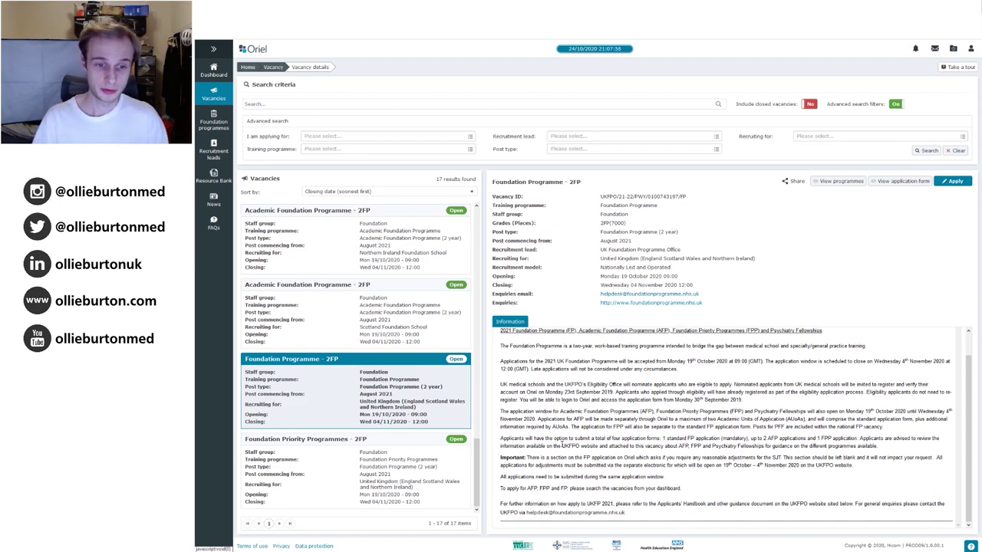
drag(501, 437, 885, 449)
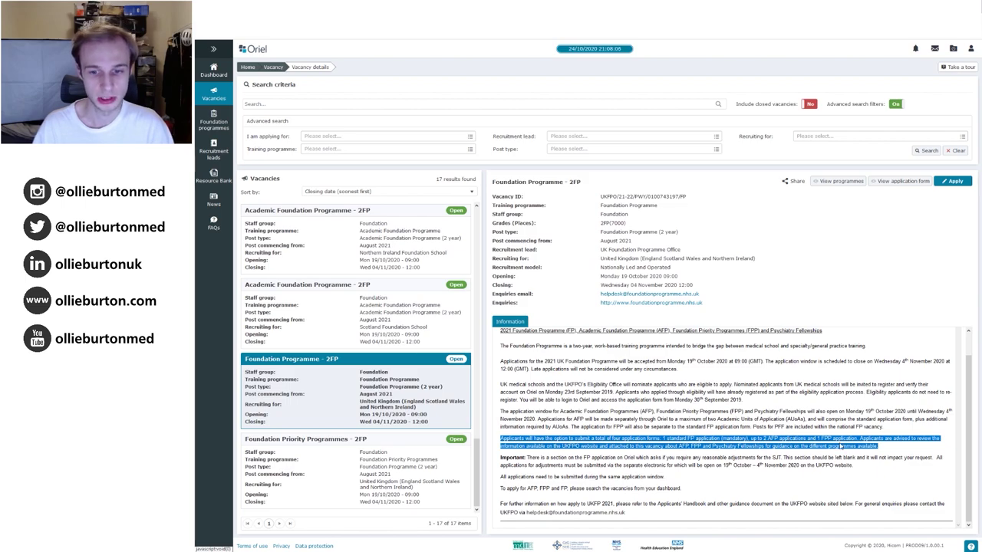
click(819, 457)
scroll(672, 391, up, 1)
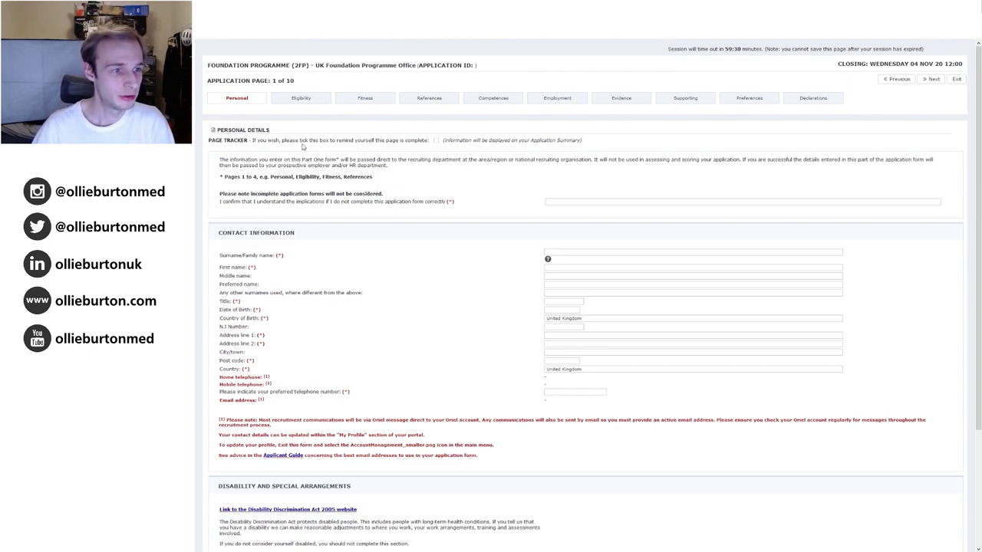
Move through the Eligibility and Fitness pages to page 4 of 10, References.
click(294, 101)
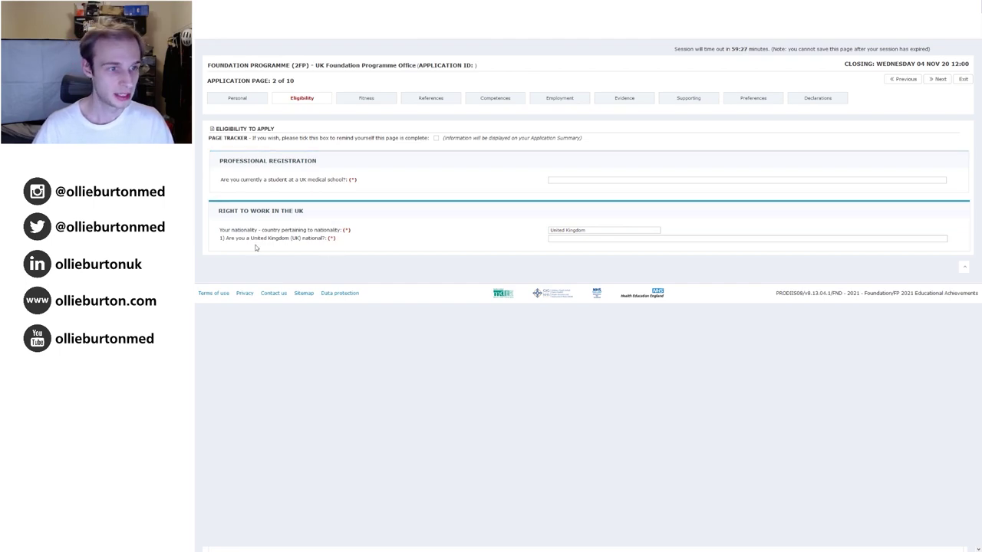
click(356, 102)
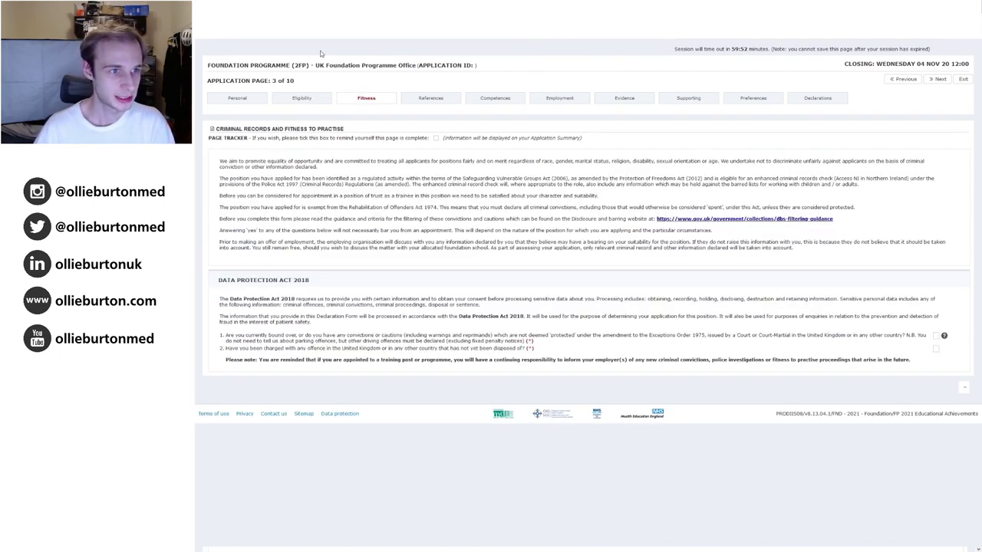
click(417, 103)
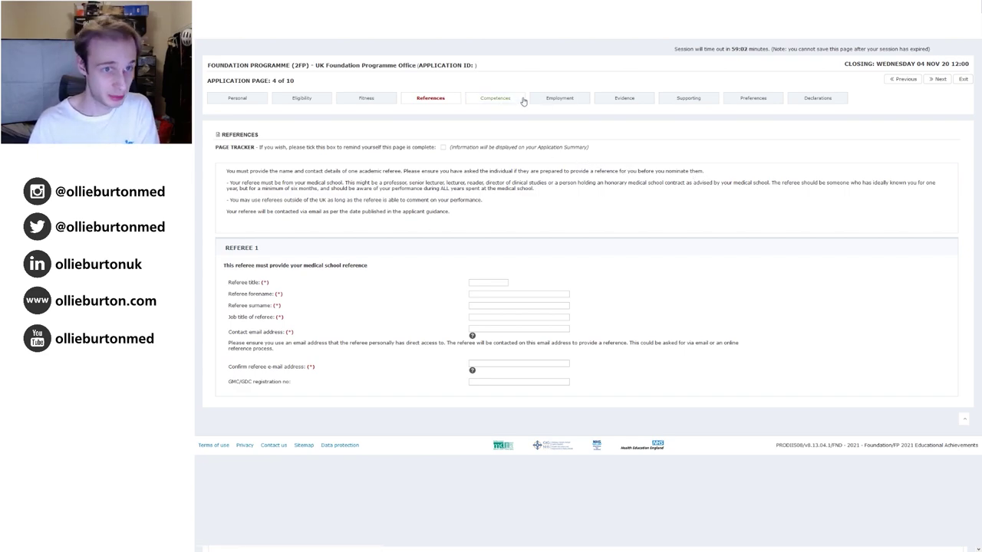
Pass the Competences and Employment pages to reach page 7, Evidence of Selection Criteria.
click(473, 98)
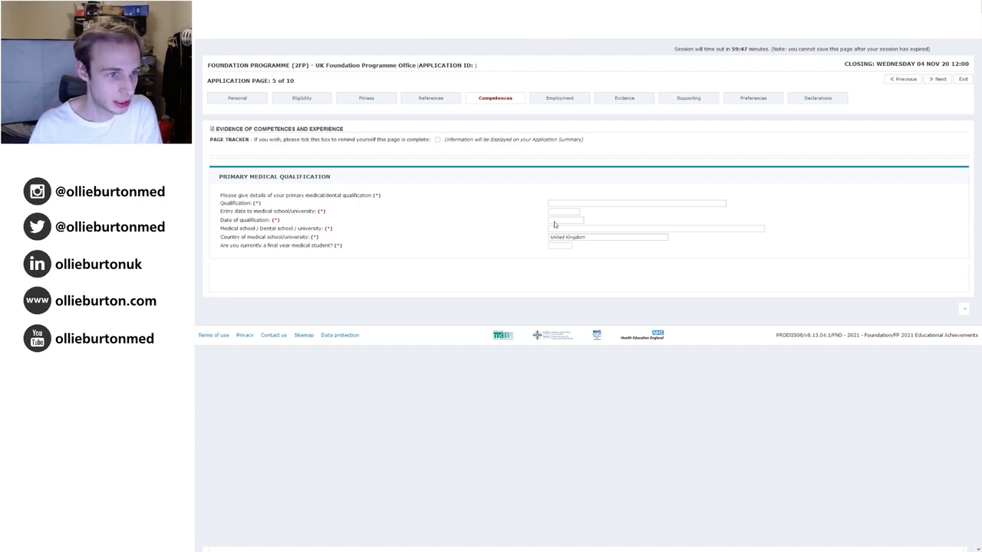
click(539, 102)
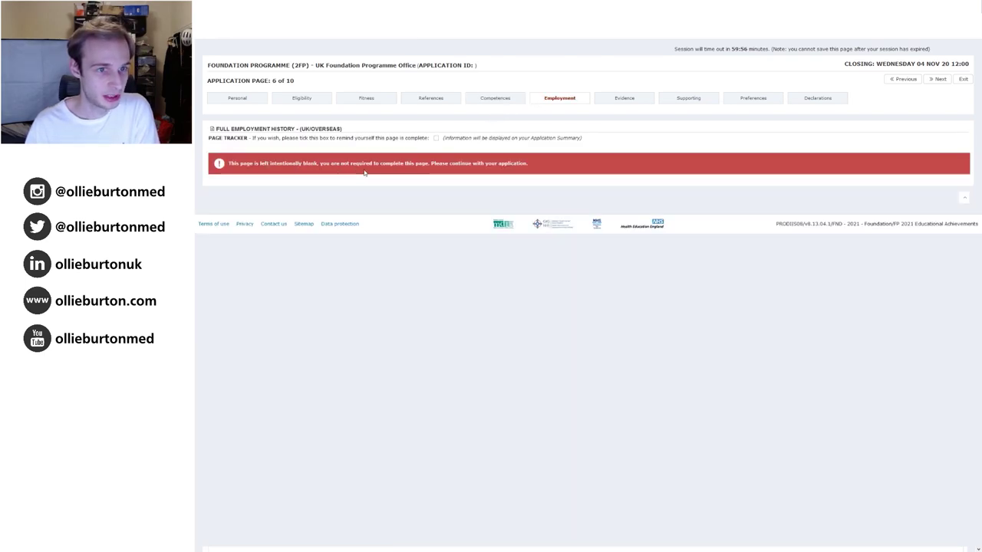
click(614, 102)
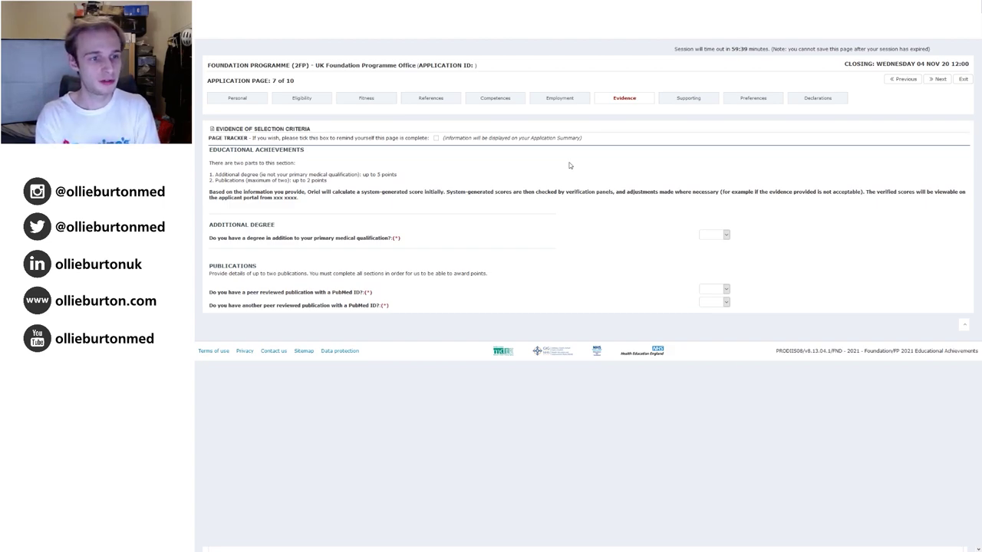
Answer Yes to an additional degree, set its type to 1st class honours degree, and select the Subject box.
click(705, 250)
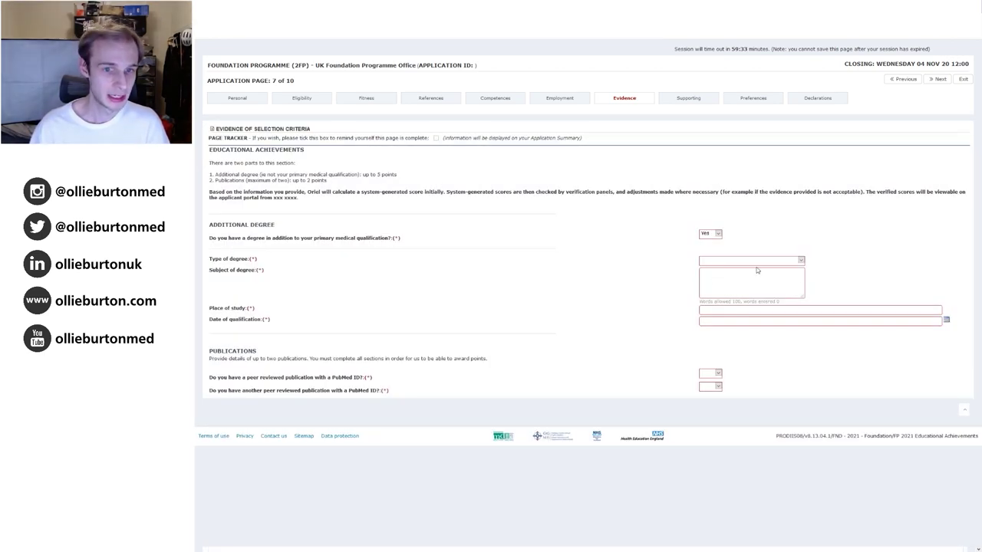
click(744, 355)
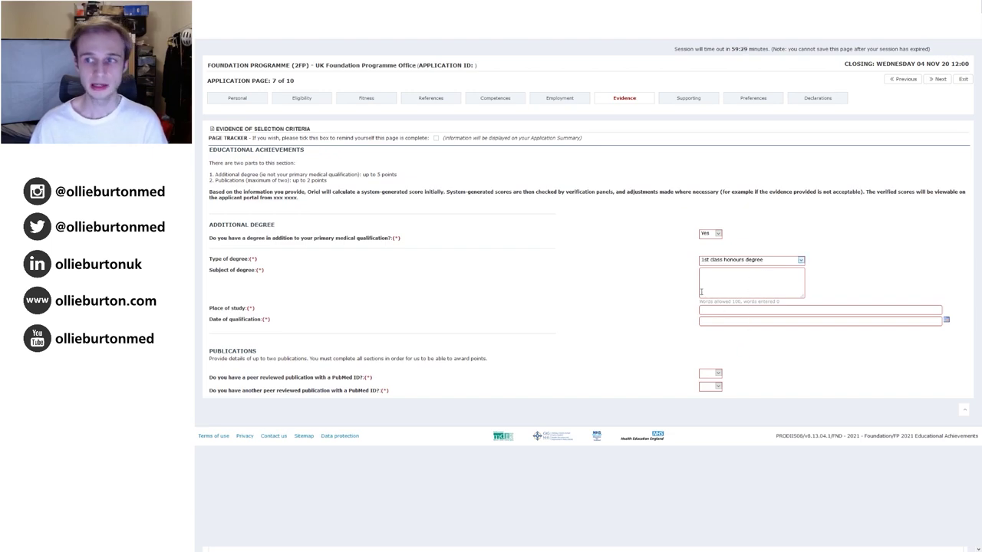
click(757, 290)
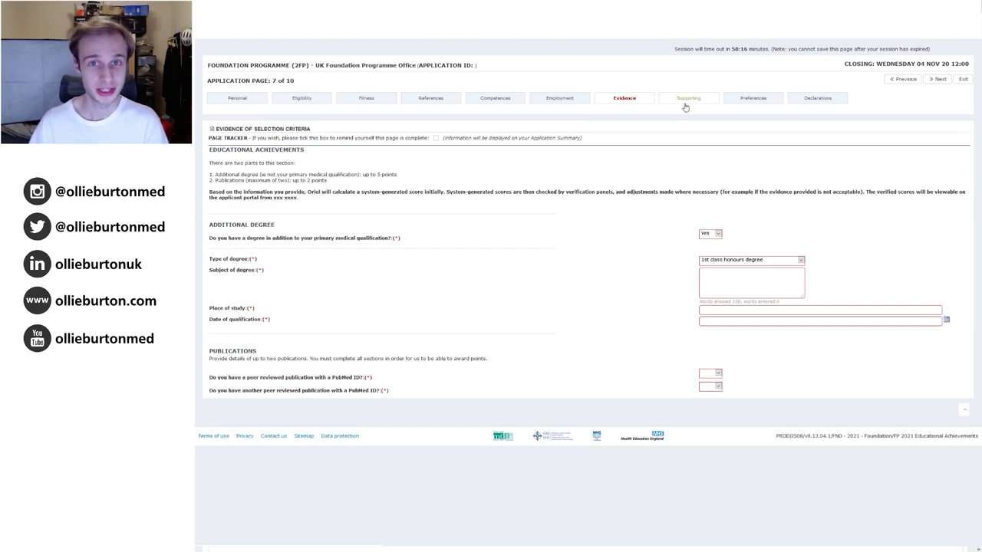
Go to the Supporting Information page of the Foundation Programme application form.
click(685, 106)
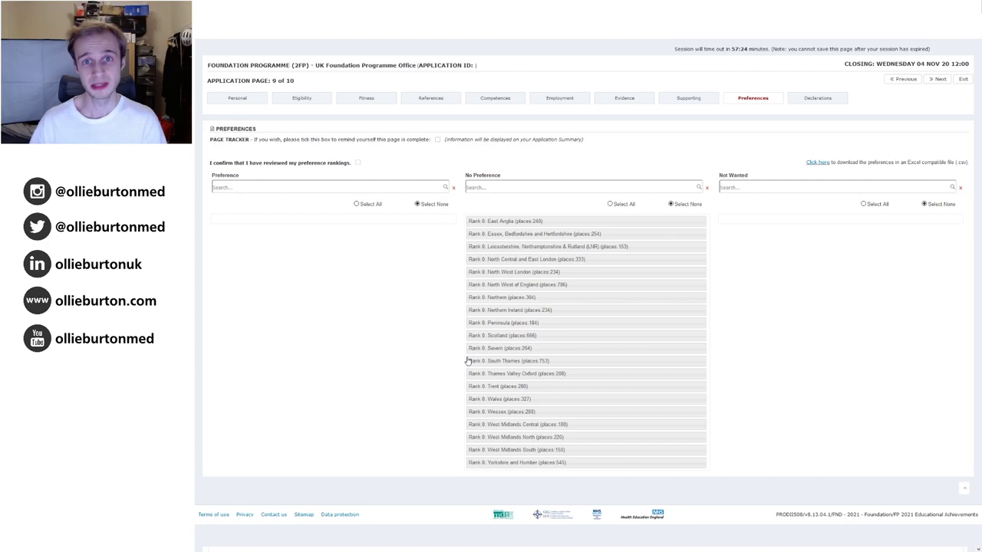
Show the Declarations page and scroll through its full contents.
click(822, 100)
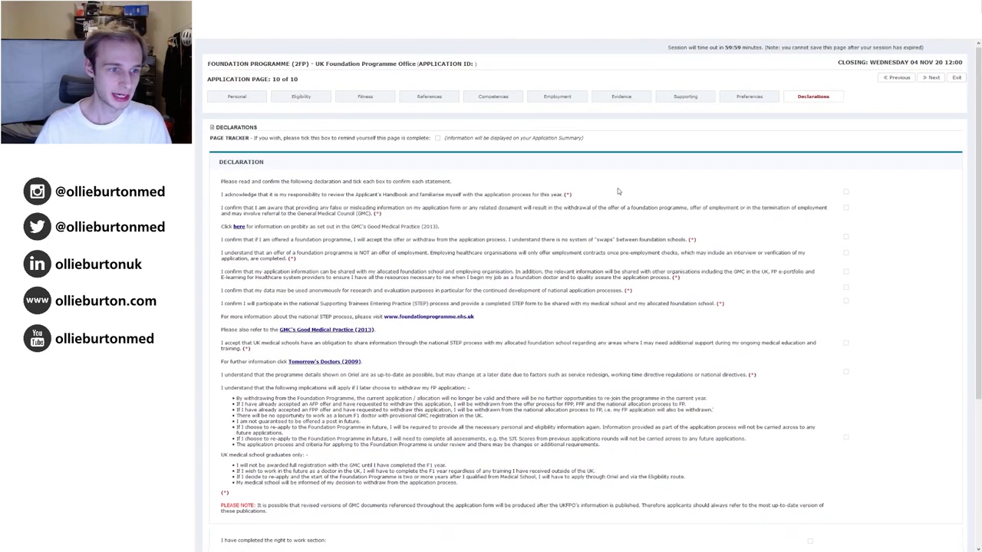
scroll(607, 199, down, 1)
scroll(443, 325, down, 3)
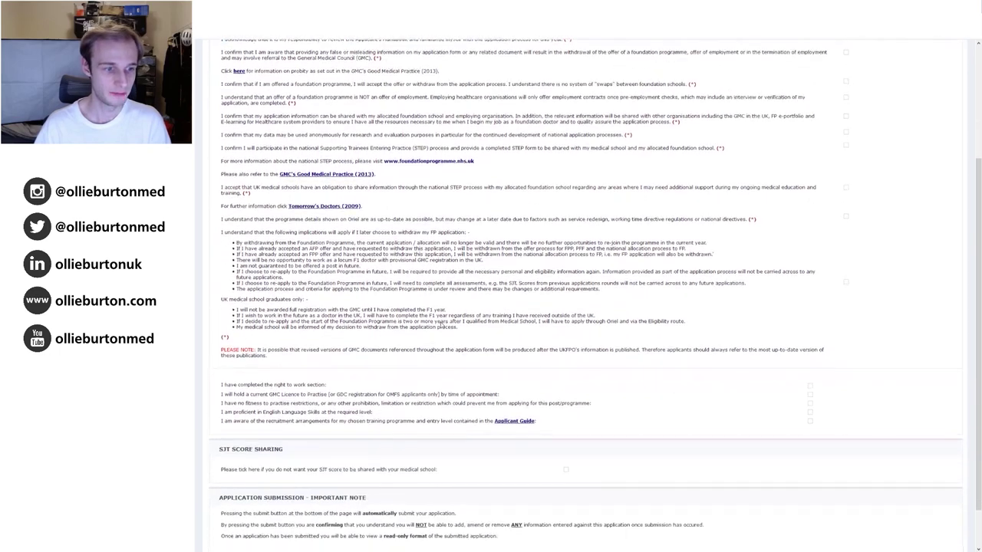
scroll(442, 325, down, 1)
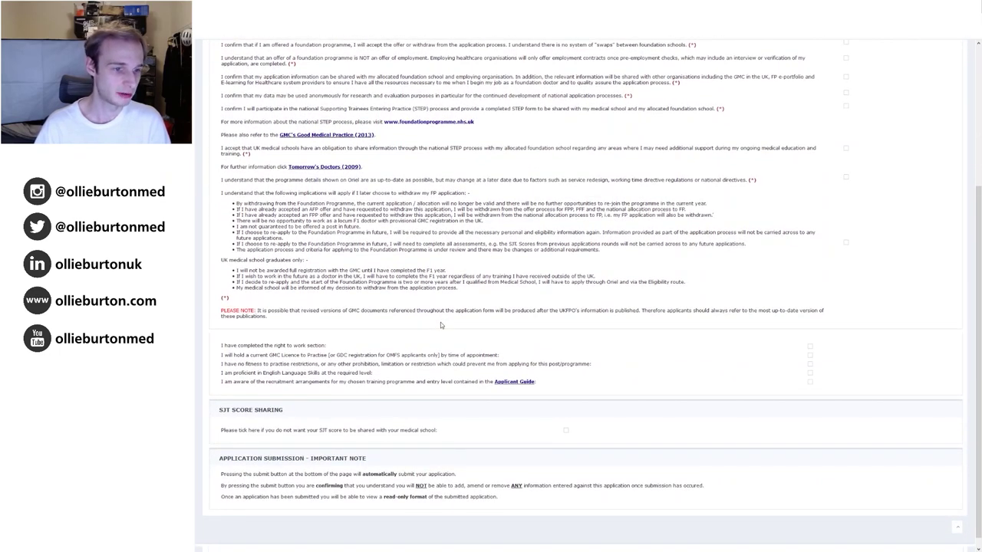
scroll(440, 323, up, 5)
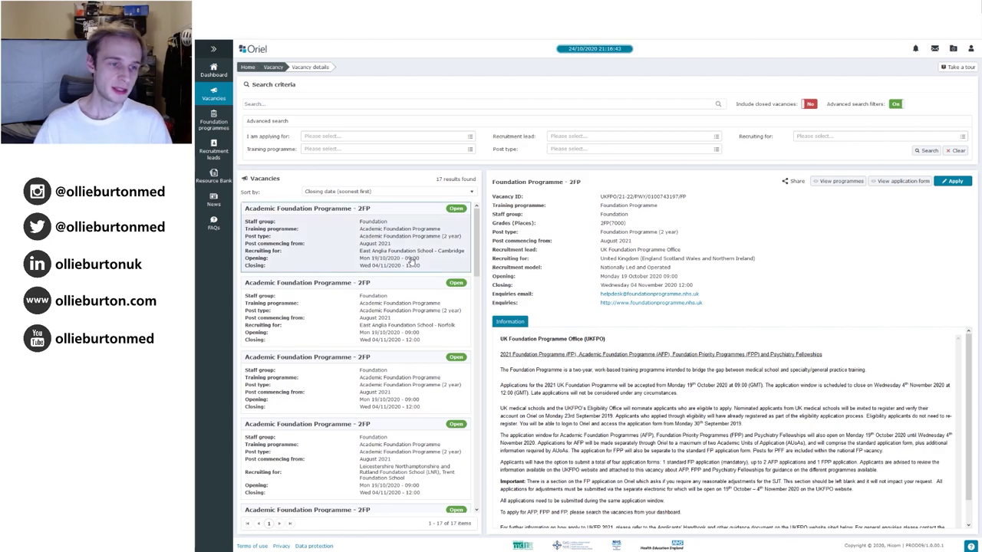
scroll(407, 261, up, 1)
scroll(407, 261, up, 1)
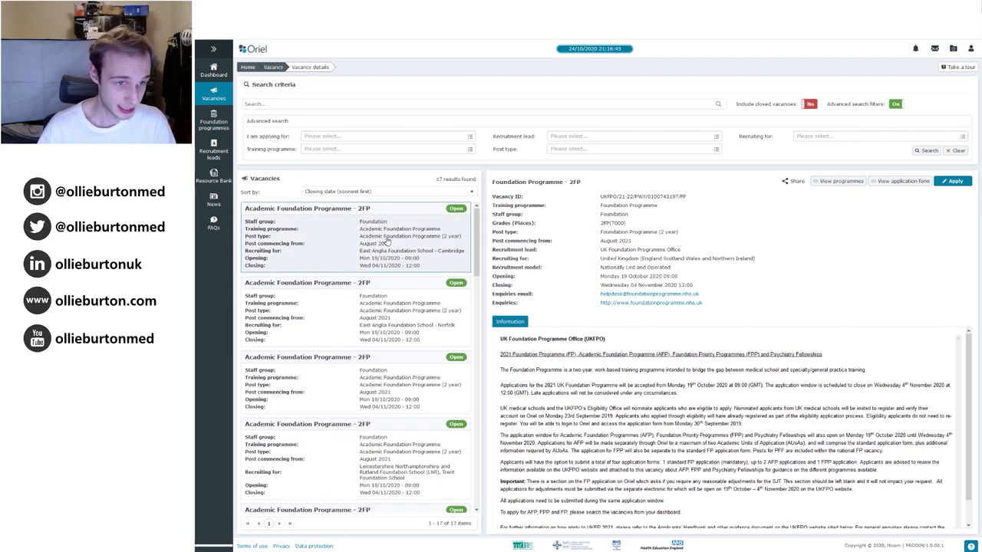
Show Northern Foundation School's Academic Foundation Programme – 2FP vacancy with its 21 posts.
drag(476, 234, 498, 342)
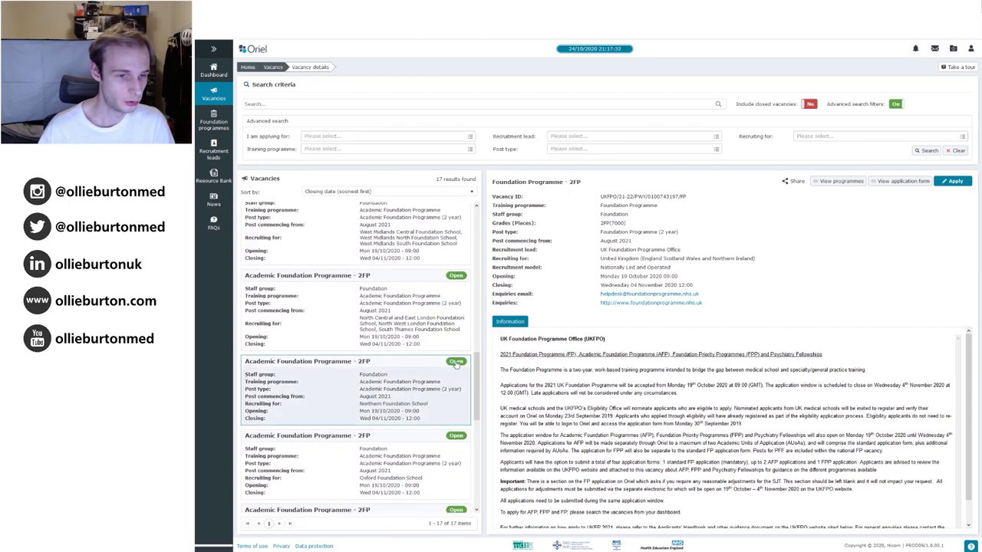
click(456, 363)
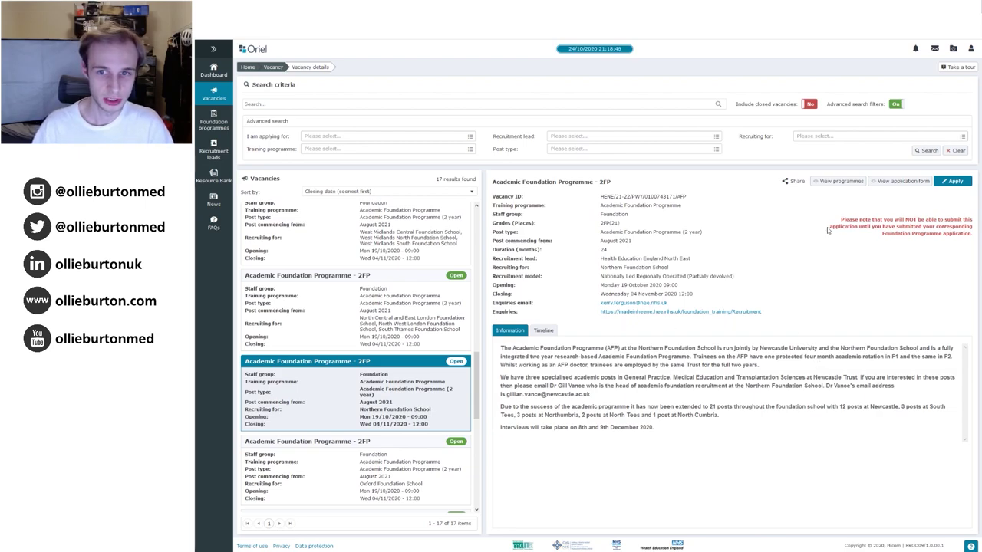
Open the Northern AFP application form and step through Eligibility, Fitness and References to page 7, Evidence.
click(903, 181)
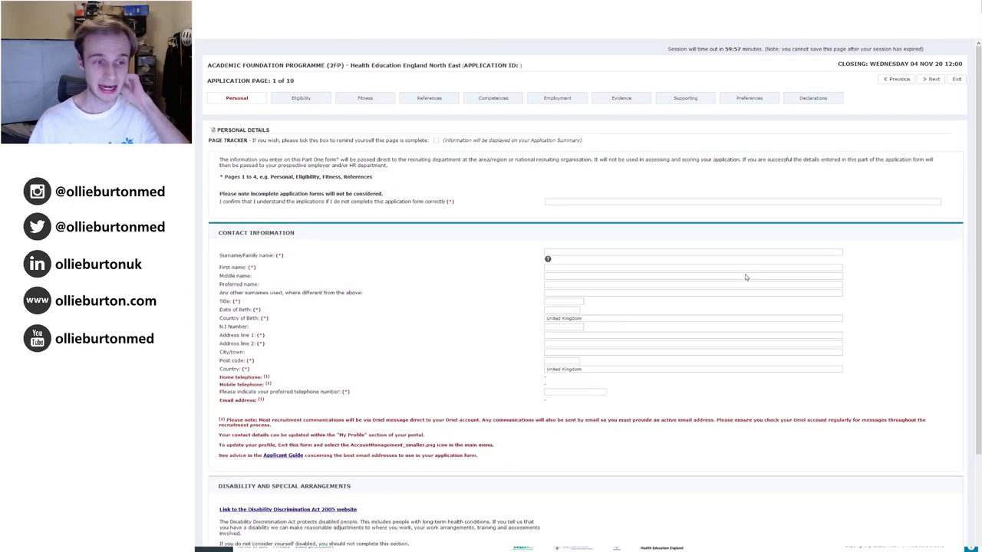
scroll(506, 301, down, 3)
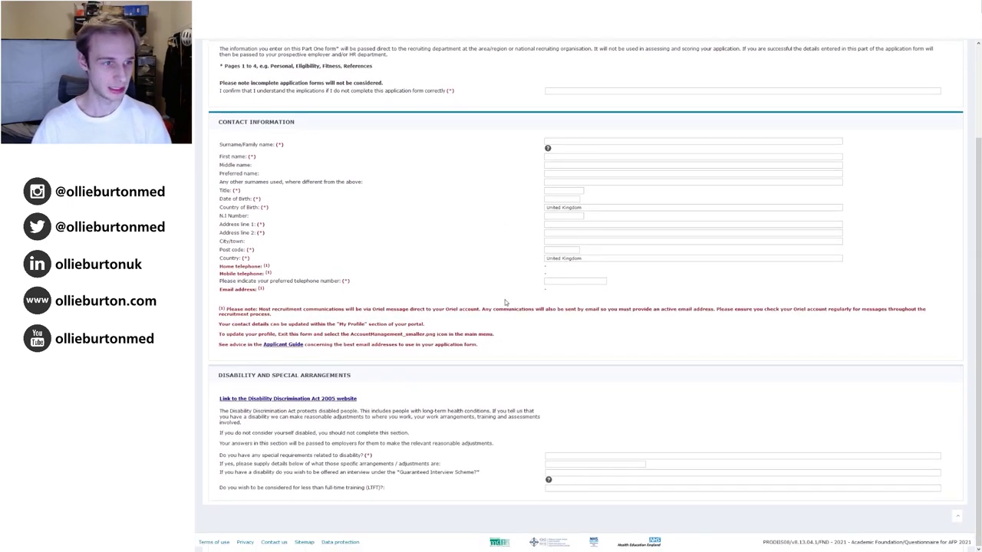
scroll(505, 300, up, 3)
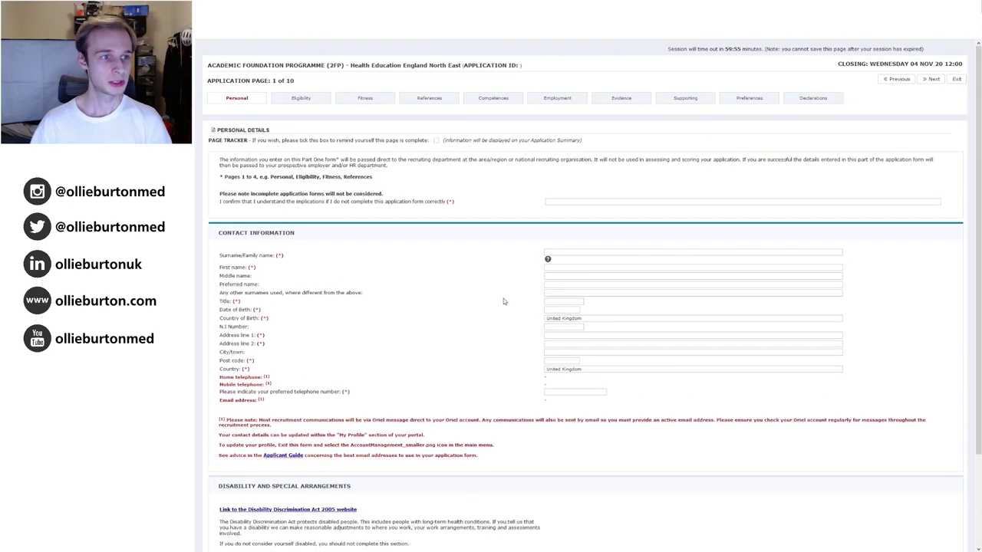
click(317, 102)
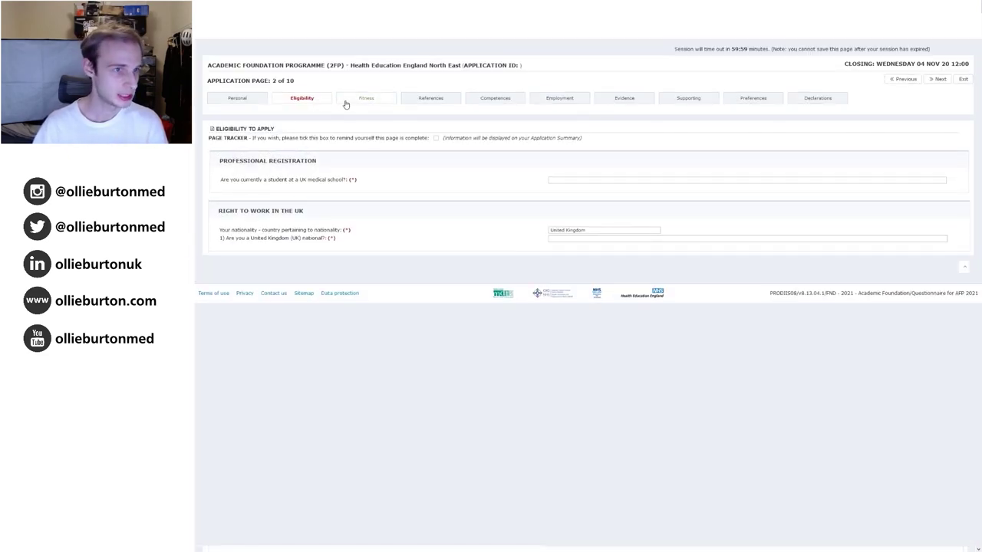
click(357, 101)
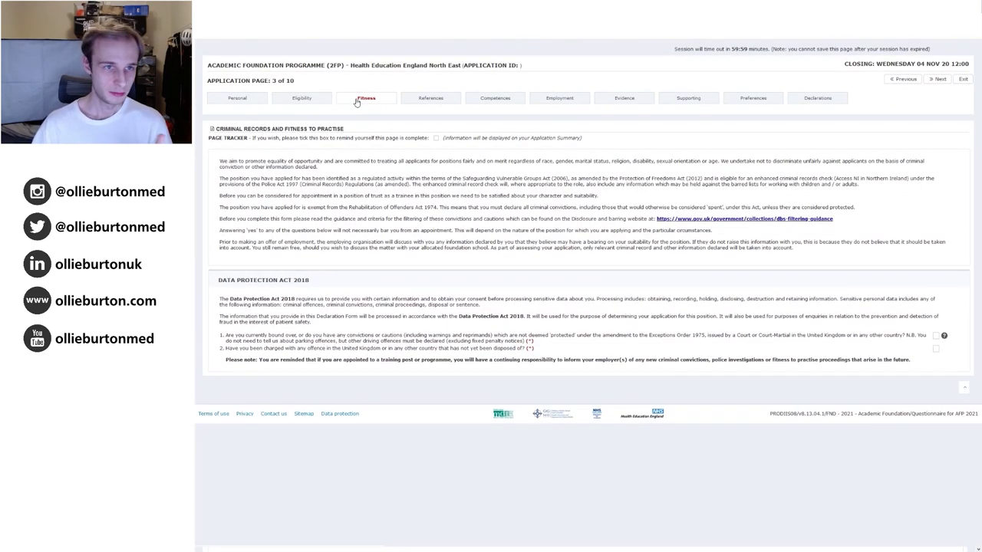
click(420, 102)
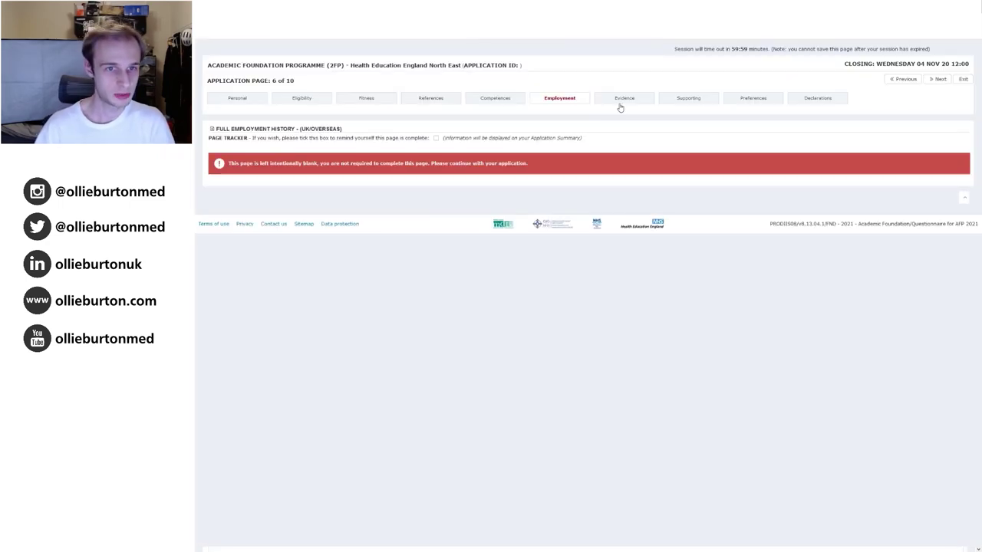
click(621, 101)
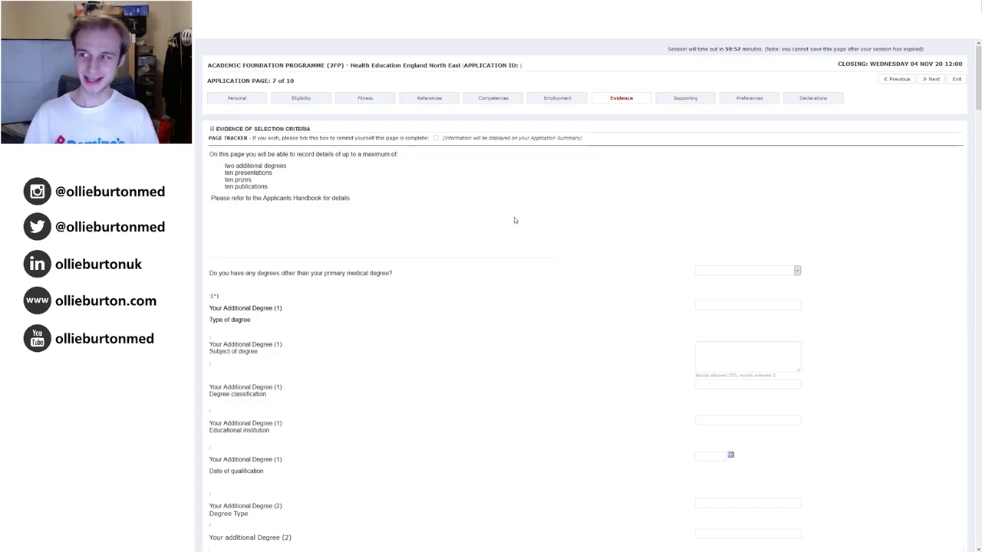
Answer that there is one additional degree on the AFP Evidence page.
scroll(465, 186, down, 2)
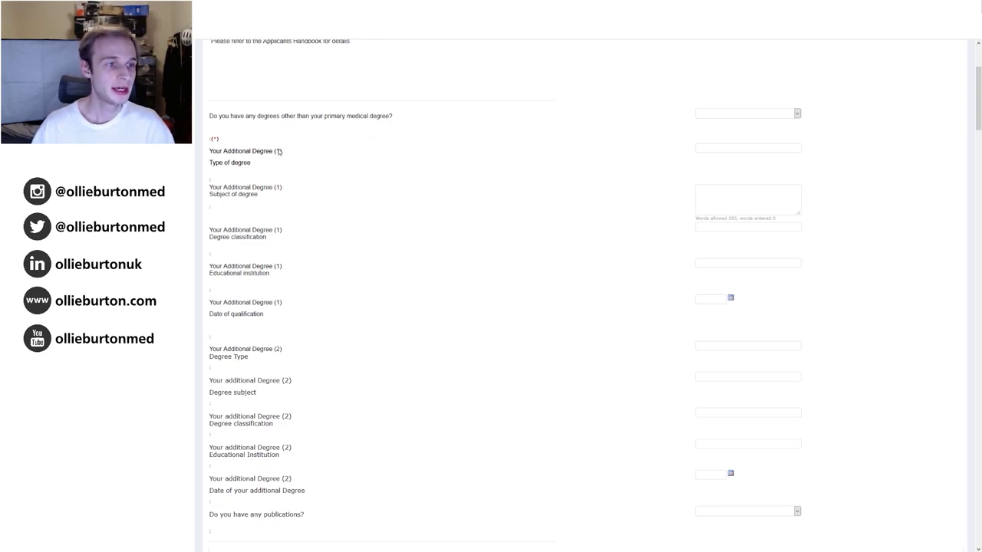
click(714, 118)
click(723, 141)
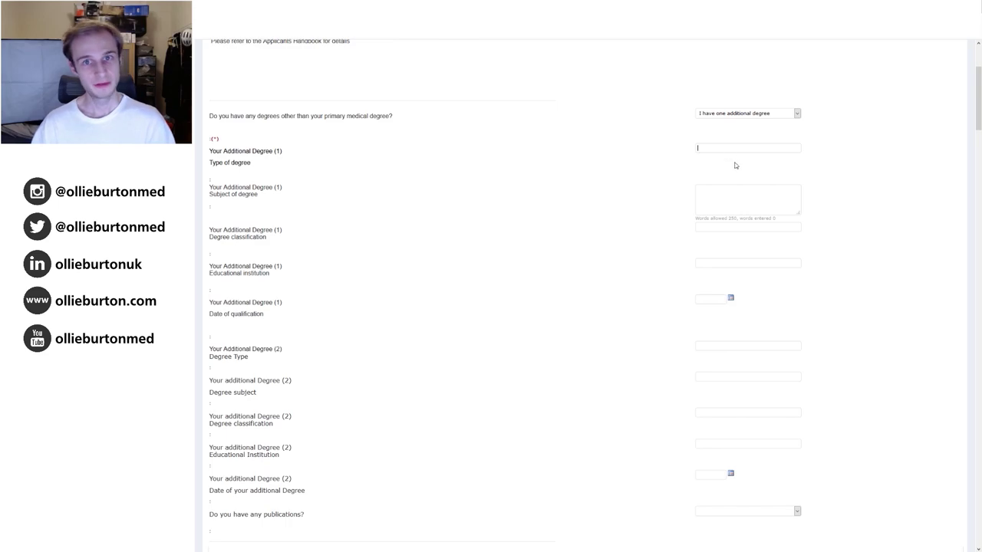
Scroll through Publication titles 4–10 down to the PRESENTATIONS heading.
scroll(605, 197, up, 1)
scroll(606, 203, down, 1)
scroll(605, 204, down, 1)
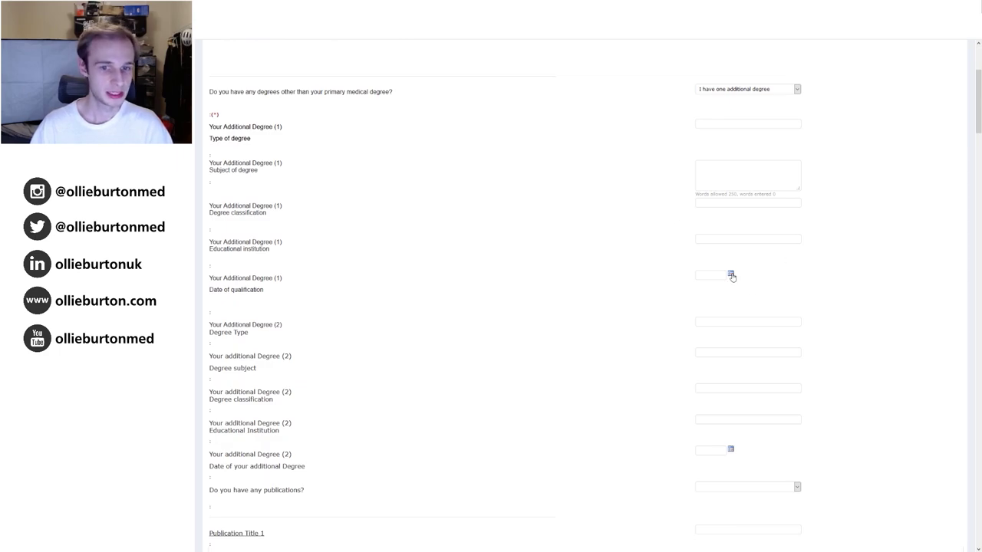
scroll(659, 270, down, 3)
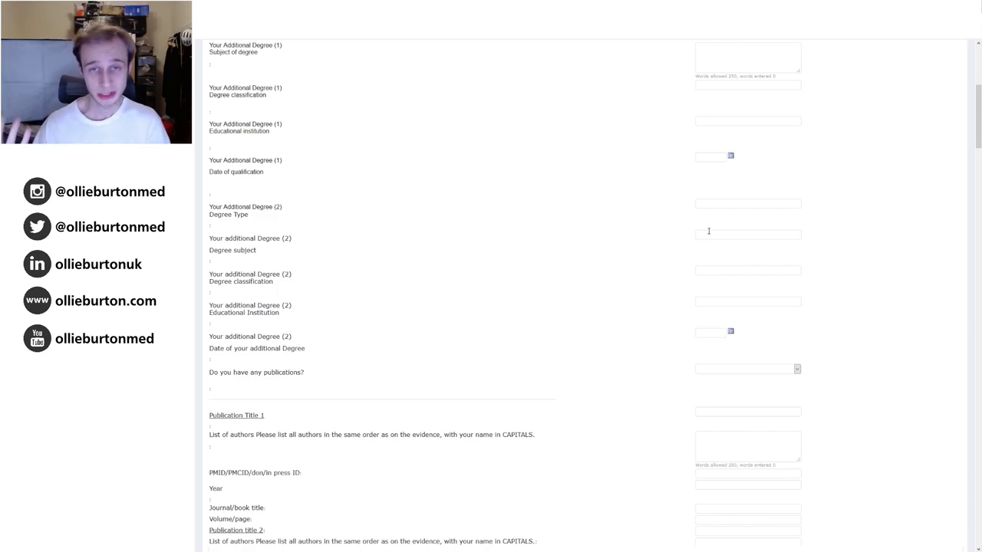
scroll(705, 238, down, 1)
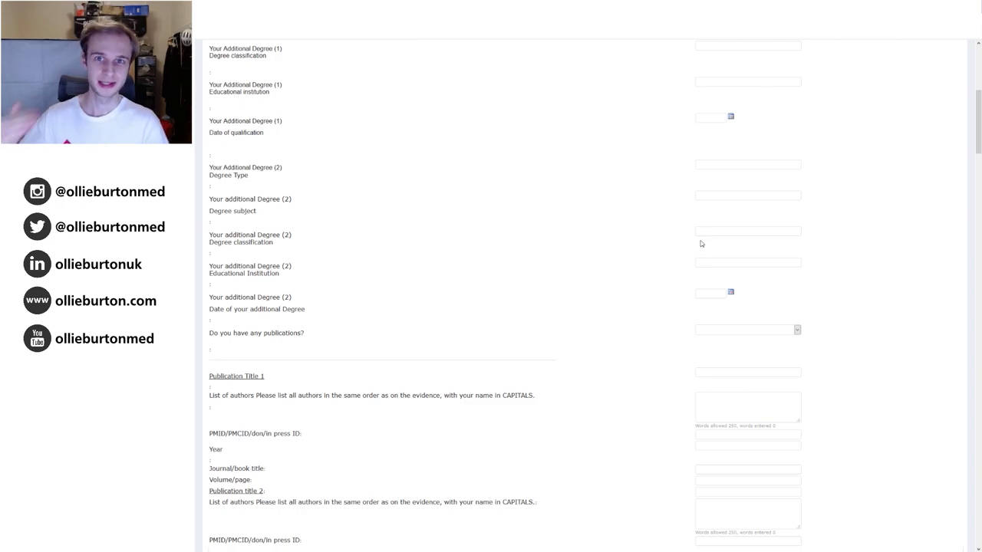
scroll(701, 243, down, 1)
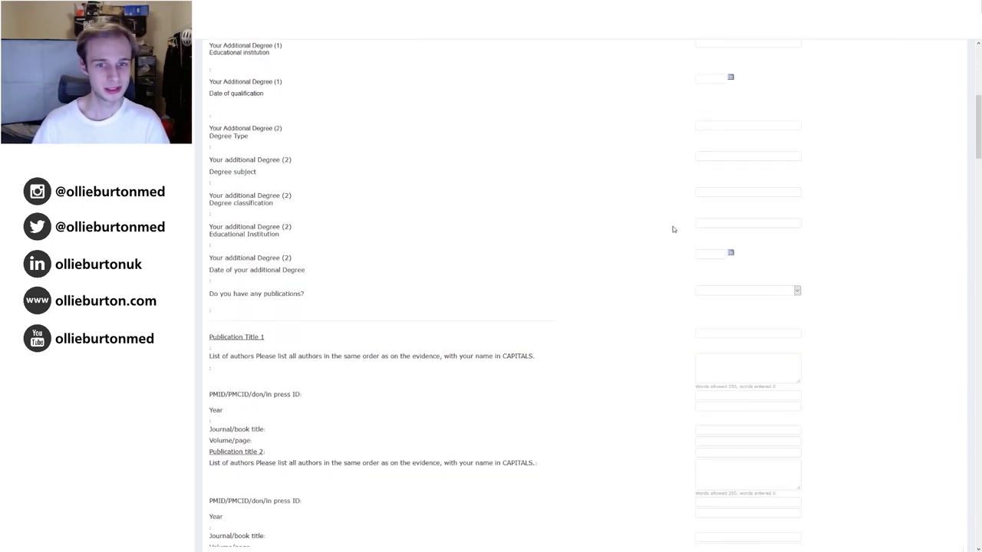
scroll(650, 225, down, 1)
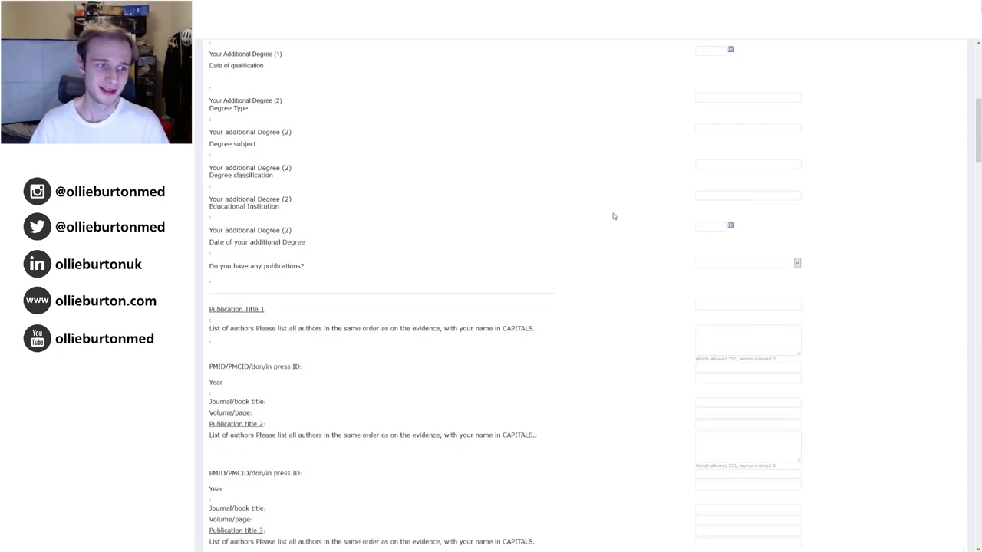
scroll(613, 224, down, 1)
scroll(612, 225, down, 3)
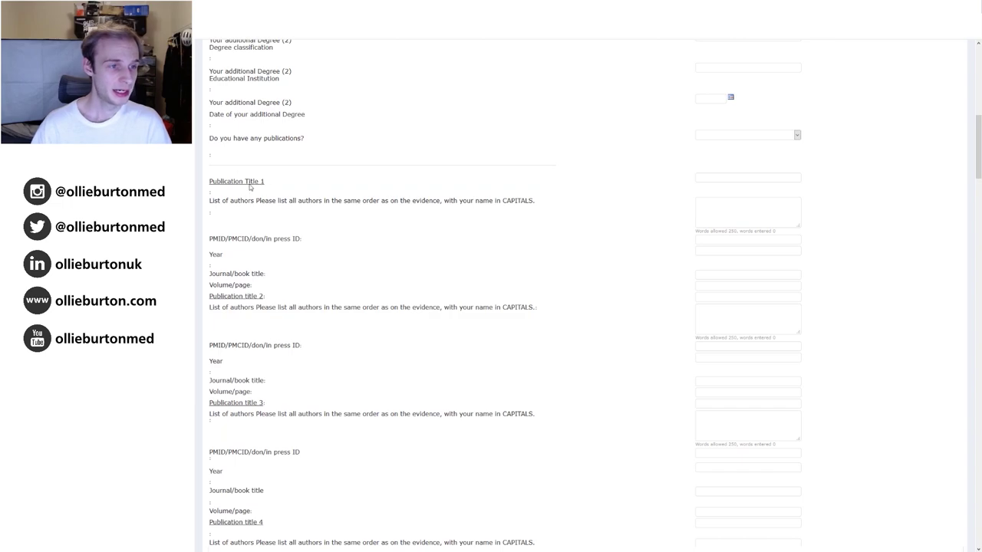
scroll(618, 213, down, 5)
scroll(631, 197, down, 1)
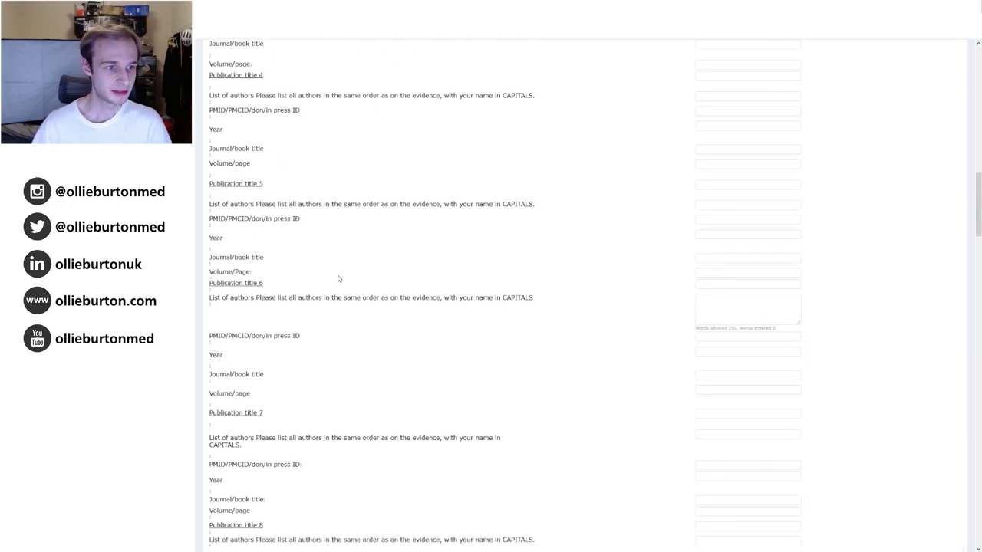
scroll(338, 278, down, 5)
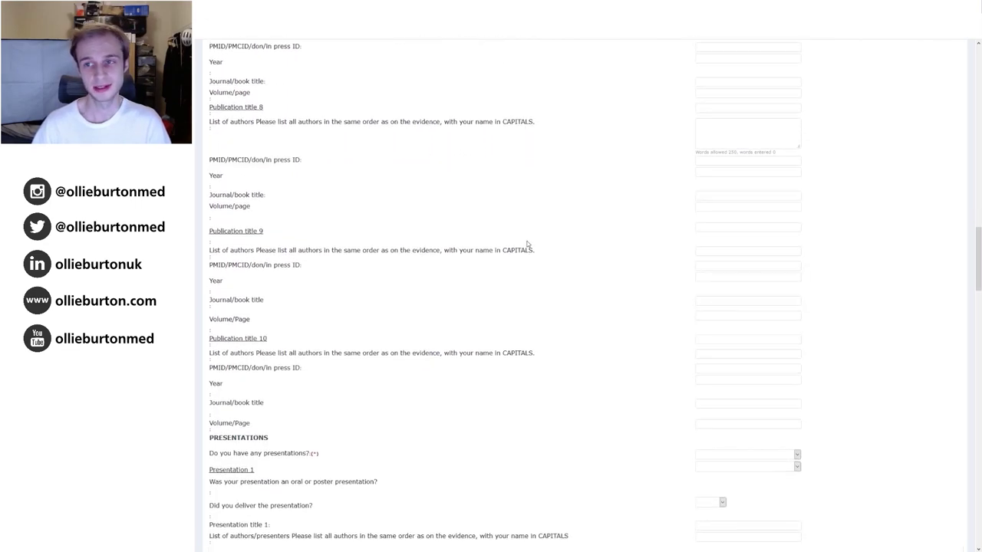
scroll(527, 244, down, 1)
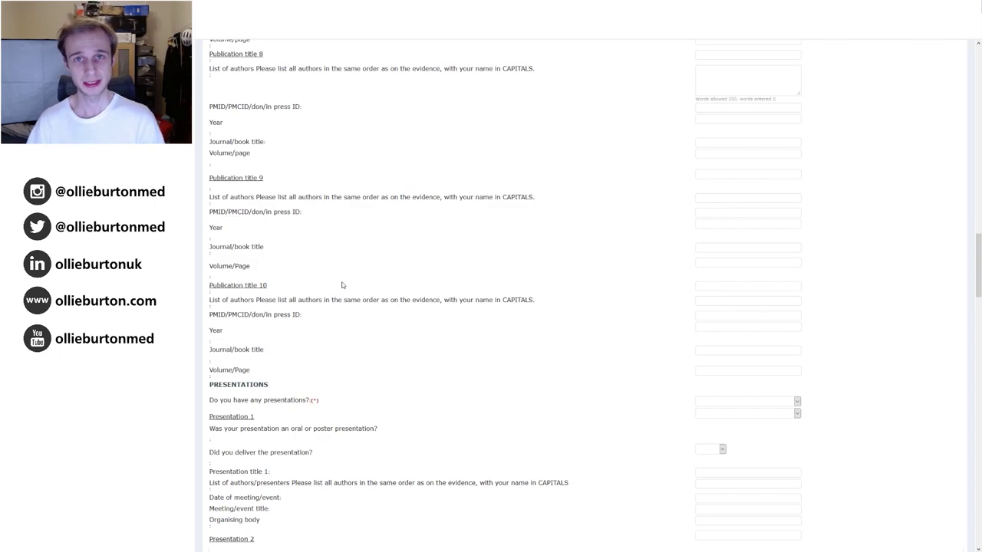
scroll(572, 244, down, 1)
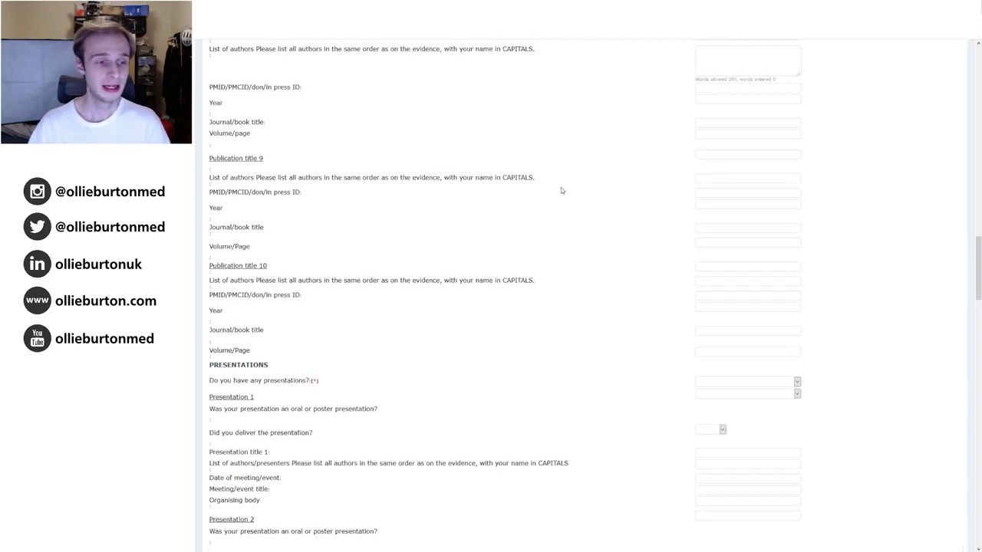
scroll(562, 191, down, 1)
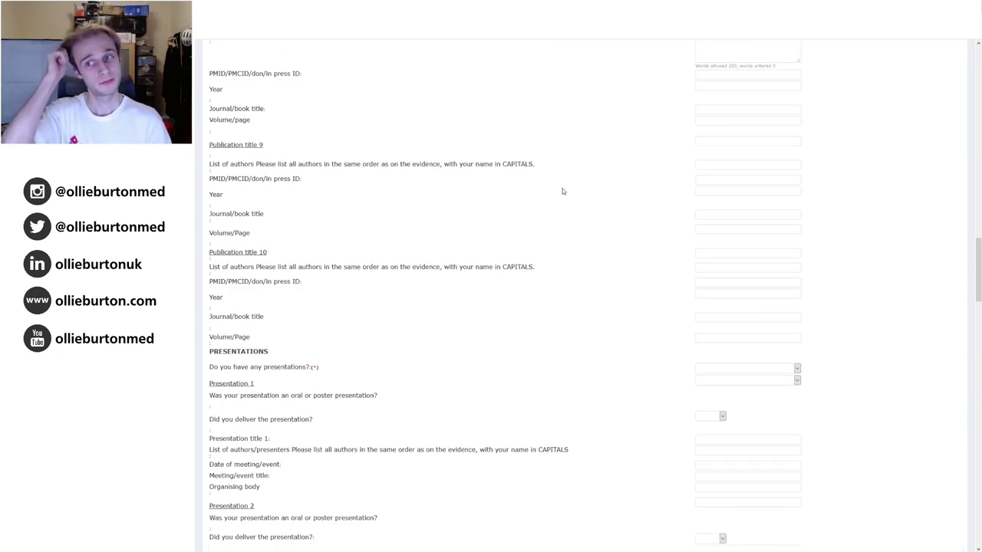
Scroll through the blank Presentations 1–10 entries down to the PRIZES/DISTINCTIONS/MERITS heading.
scroll(562, 191, down, 3)
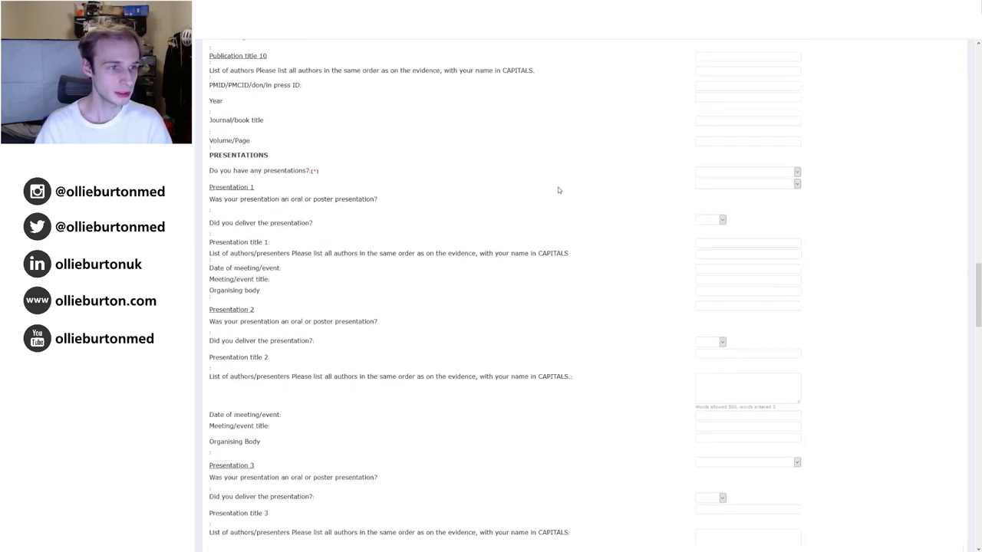
scroll(424, 177, down, 1)
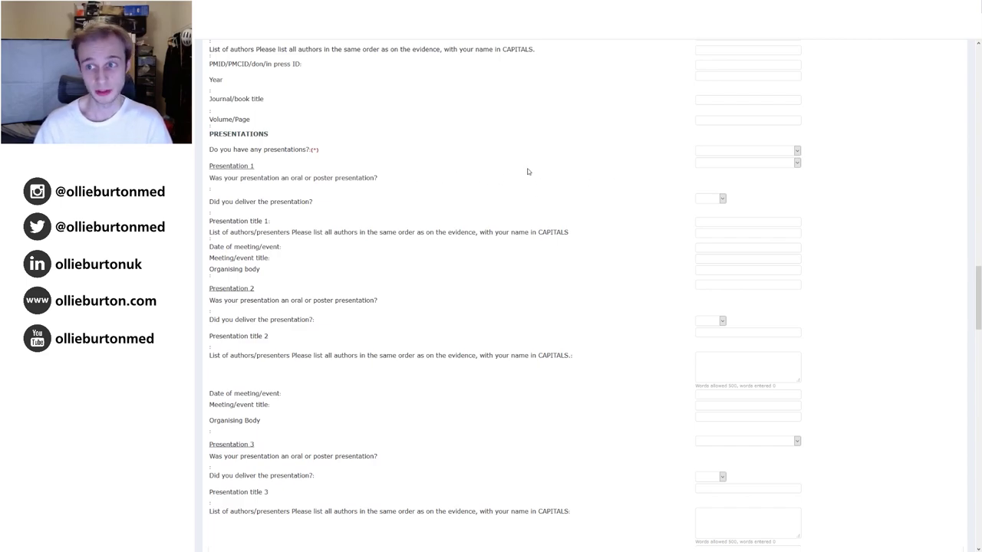
scroll(599, 191, down, 1)
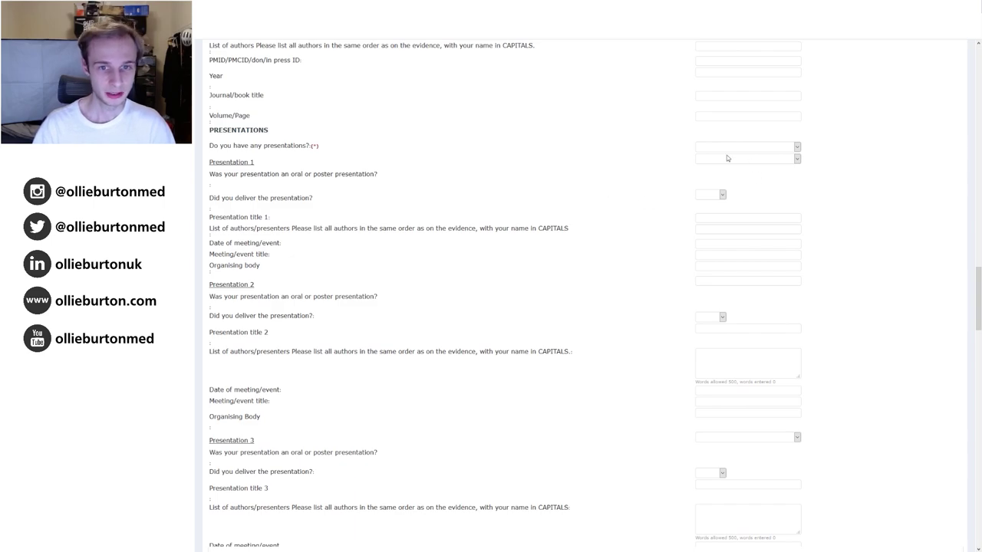
scroll(640, 174, down, 1)
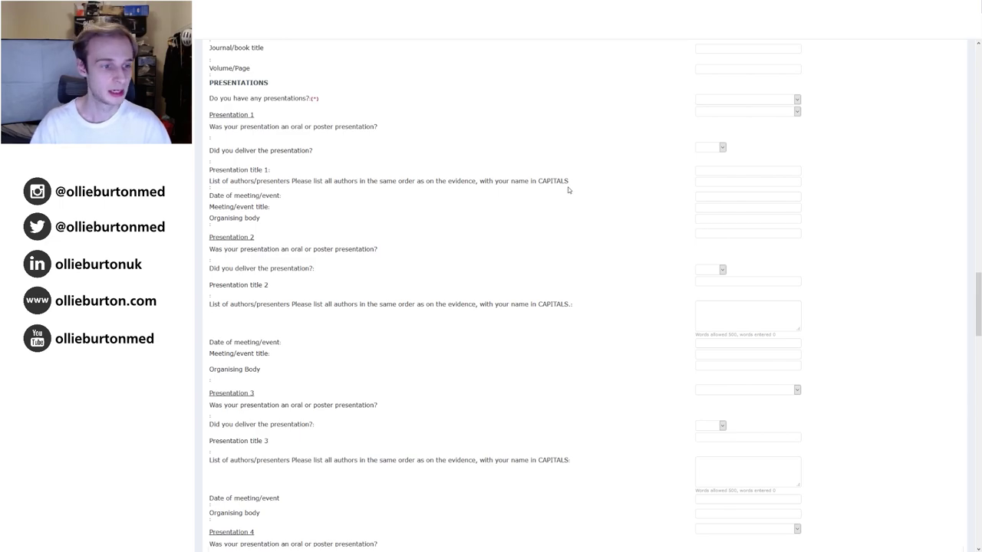
scroll(568, 190, down, 4)
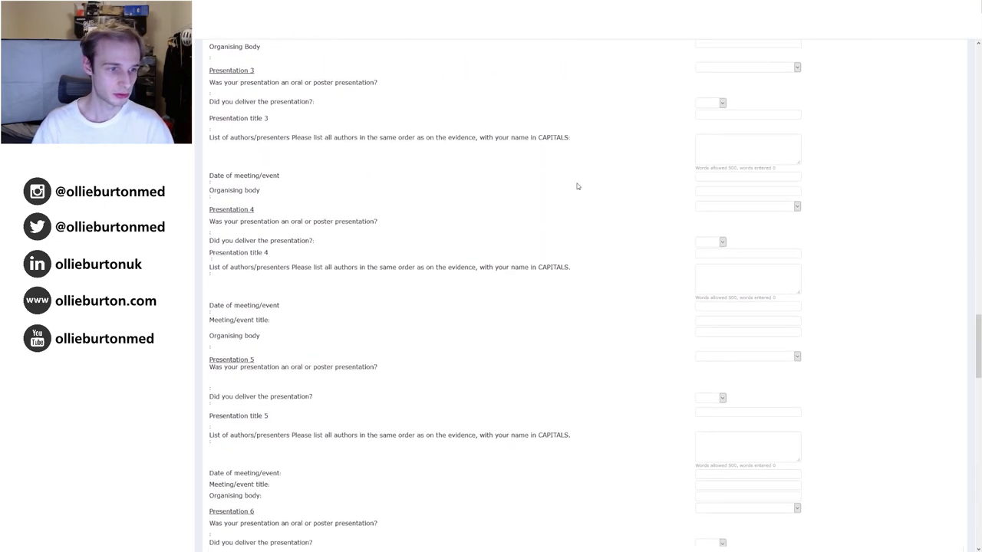
scroll(578, 186, down, 1)
scroll(587, 220, down, 10)
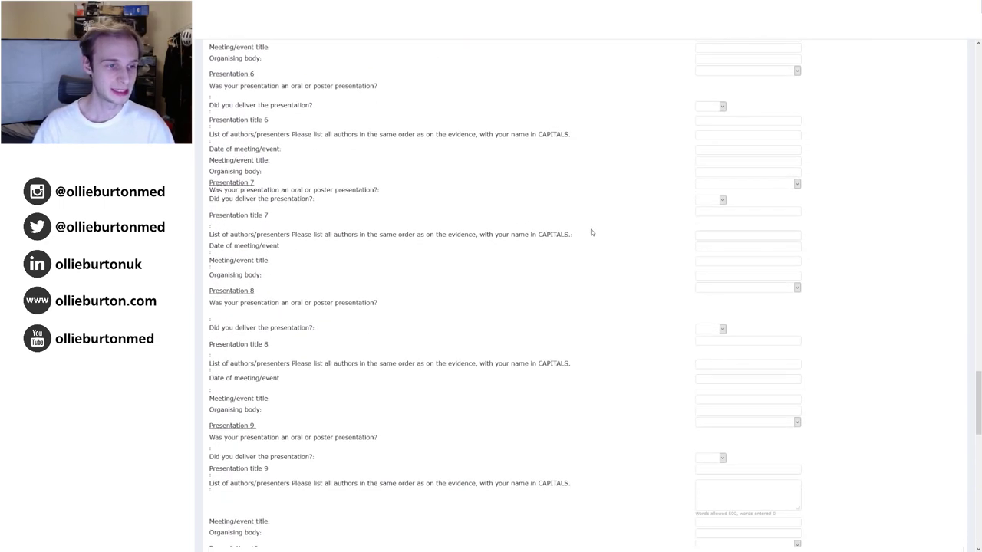
Scroll to the bottom of the prizes, distinctions and merits entries, then back up toward the page header.
scroll(586, 219, down, 1)
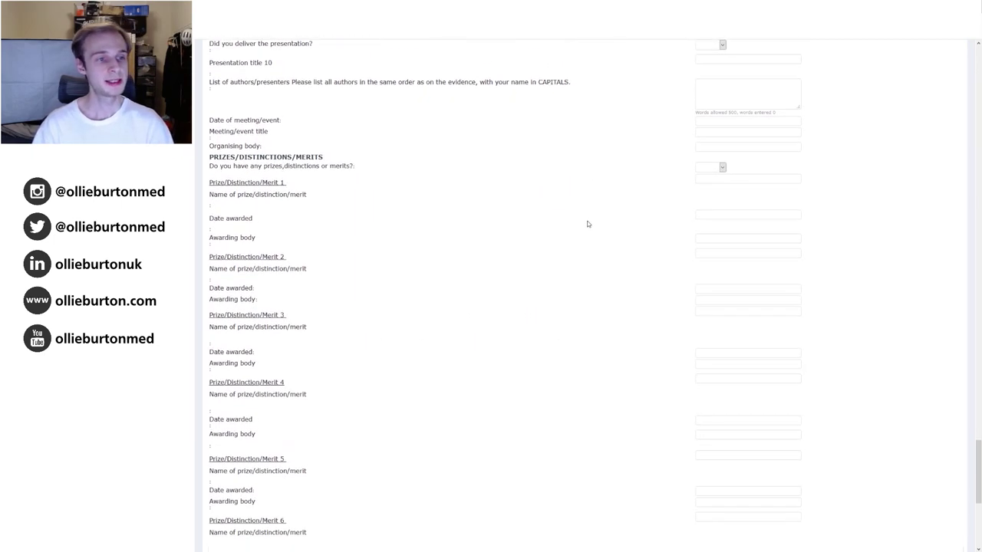
scroll(556, 205, down, 1)
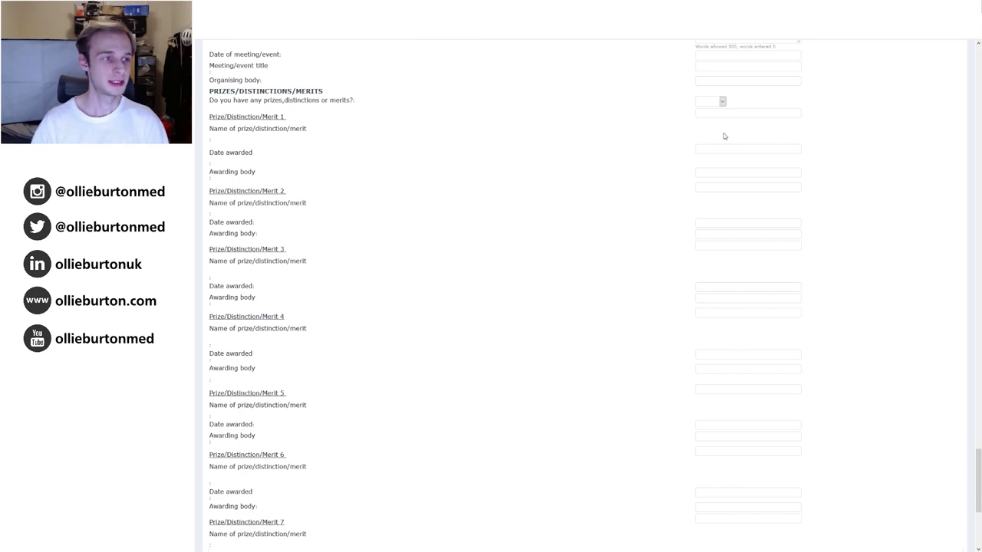
scroll(682, 142, down, 1)
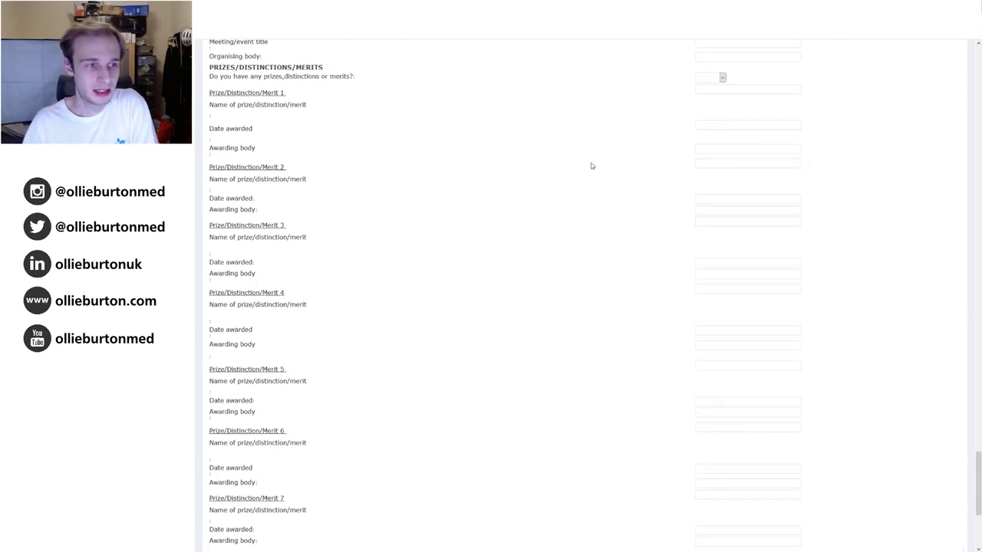
scroll(591, 164, down, 3)
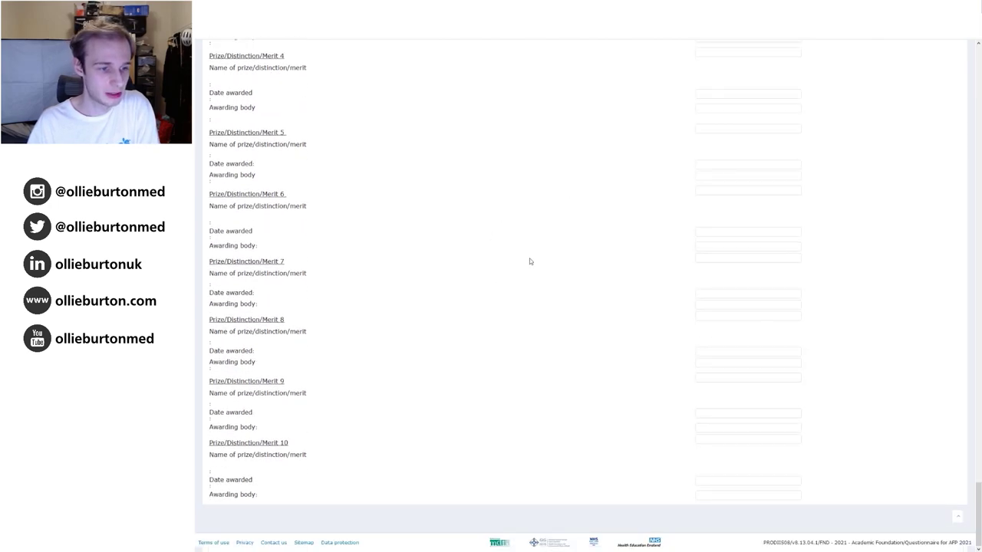
scroll(560, 186, up, 20)
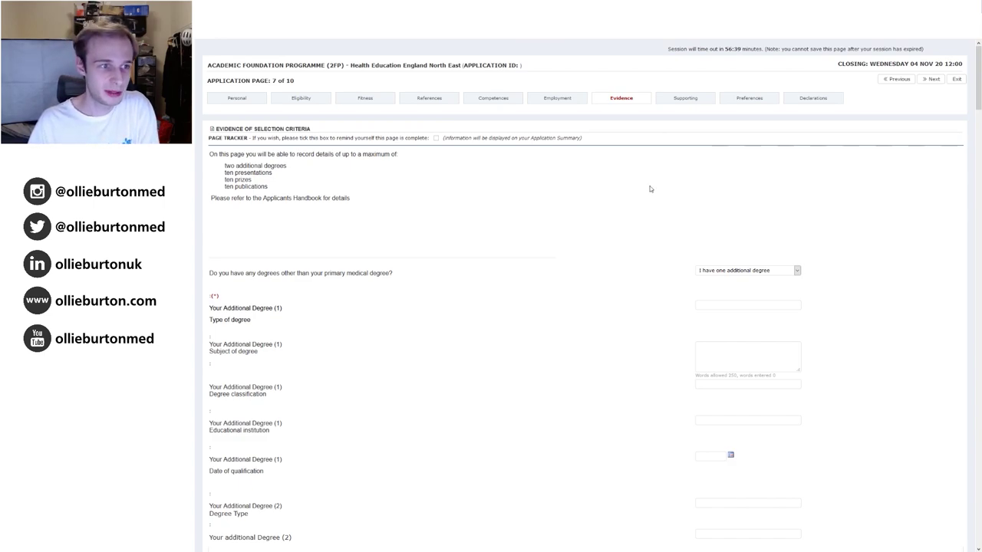
Highlight the two additional degrees, ten presentations and ten publications limits, then clear the highlight.
scroll(439, 188, down, 1)
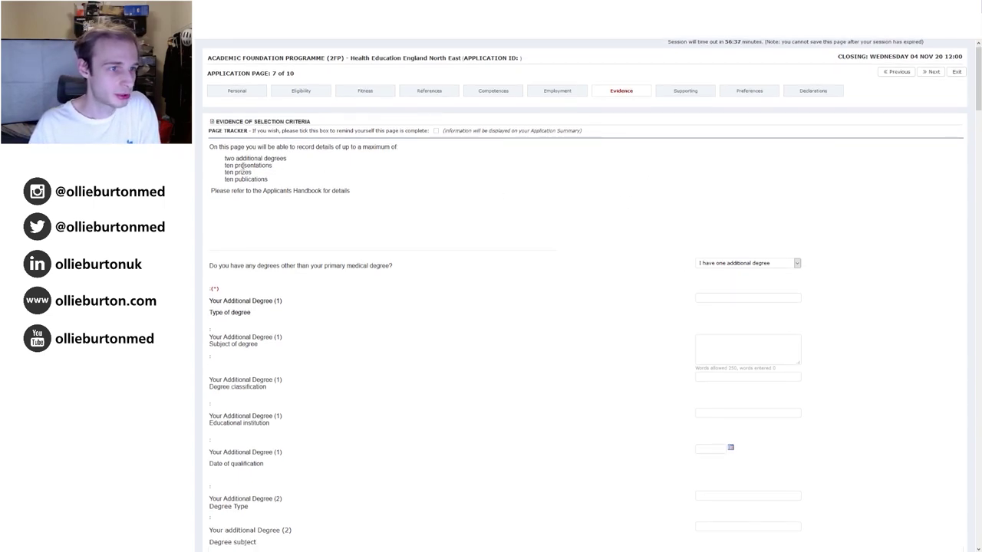
drag(226, 158, 293, 161)
drag(225, 166, 290, 169)
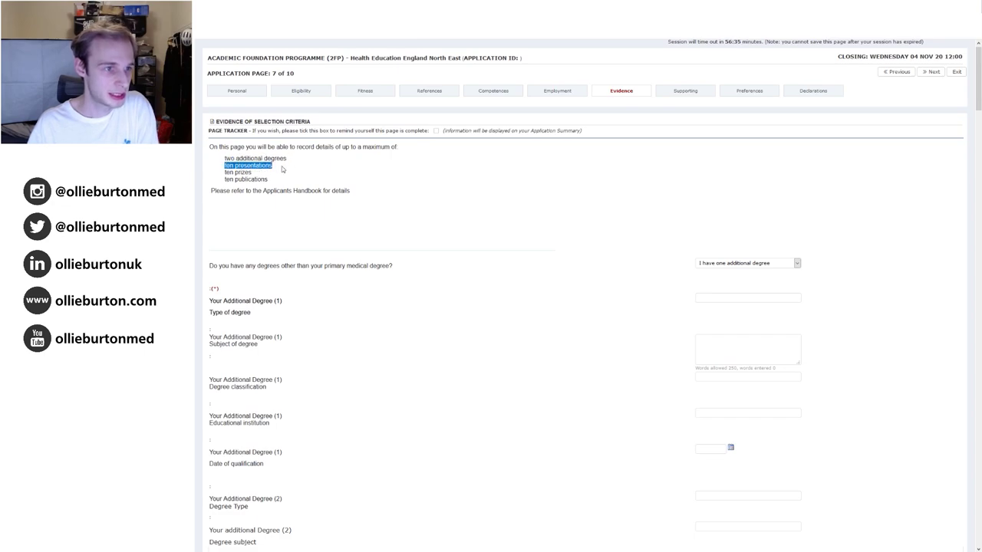
drag(225, 179, 280, 183)
click(281, 183)
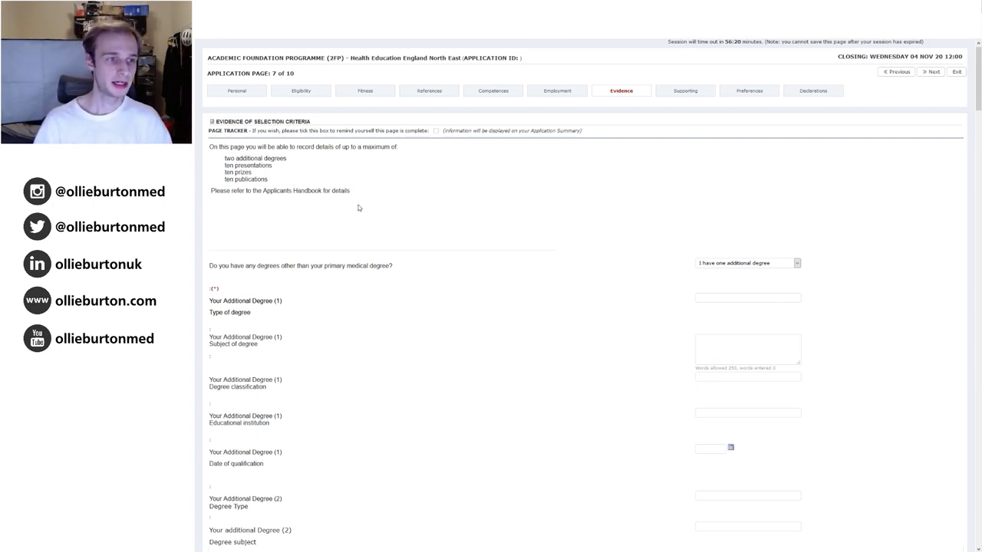
scroll(364, 196, down, 1)
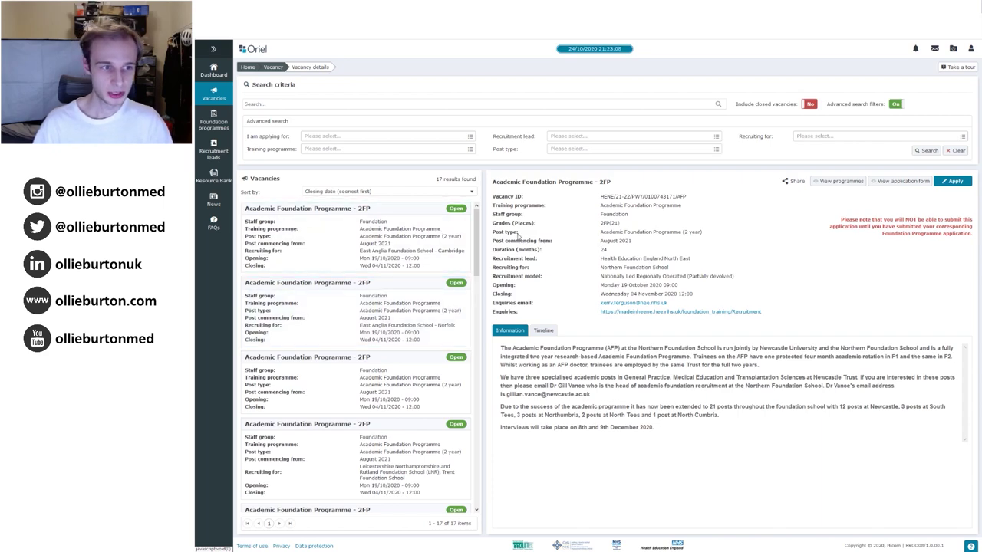
drag(476, 222, 479, 259)
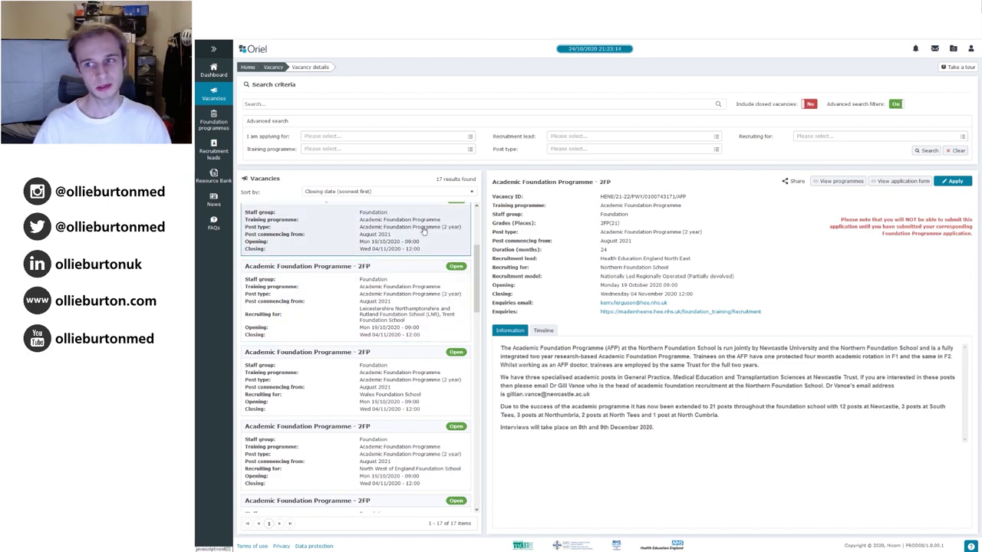
scroll(468, 249, up, 3)
scroll(484, 228, up, 1)
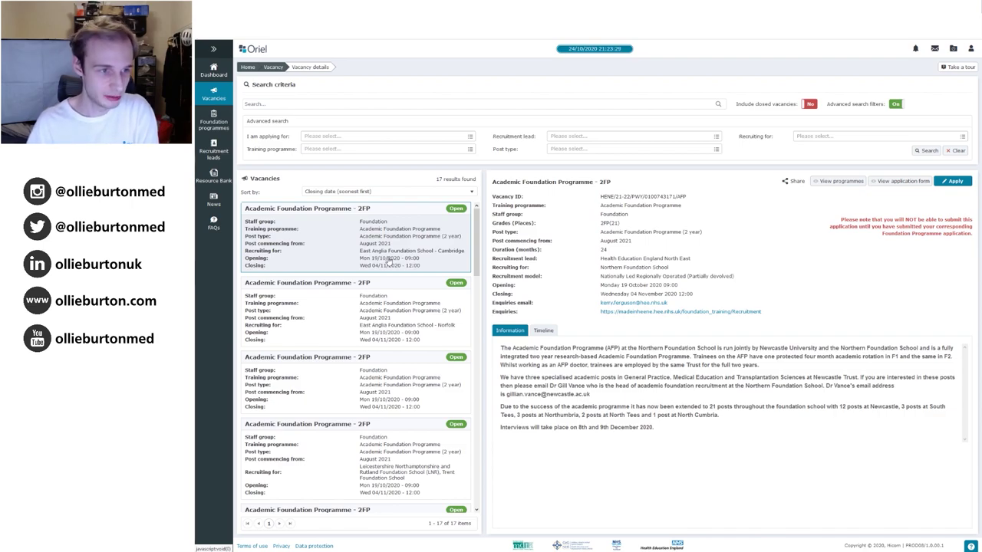
scroll(476, 208, down, 1)
scroll(459, 473, down, 10)
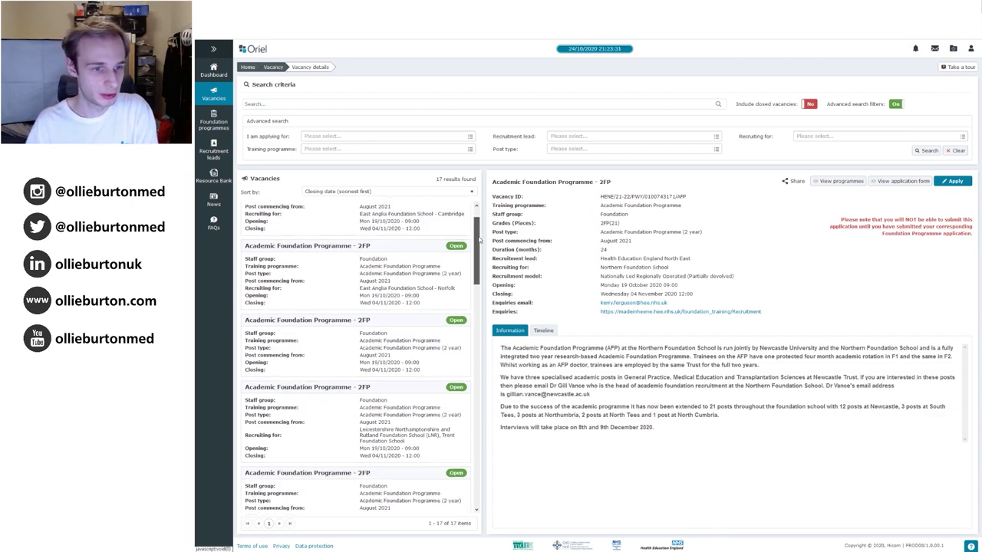
Open the Foundation Priority Programmes – 2FP vacancy and highlight its paragraph explaining priority programmes.
click(453, 448)
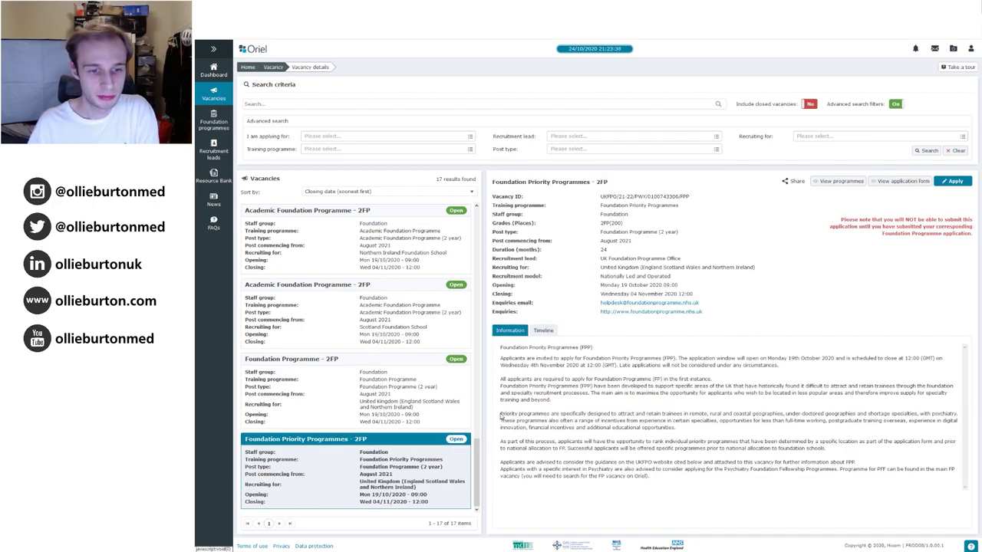
drag(500, 415, 637, 422)
click(659, 438)
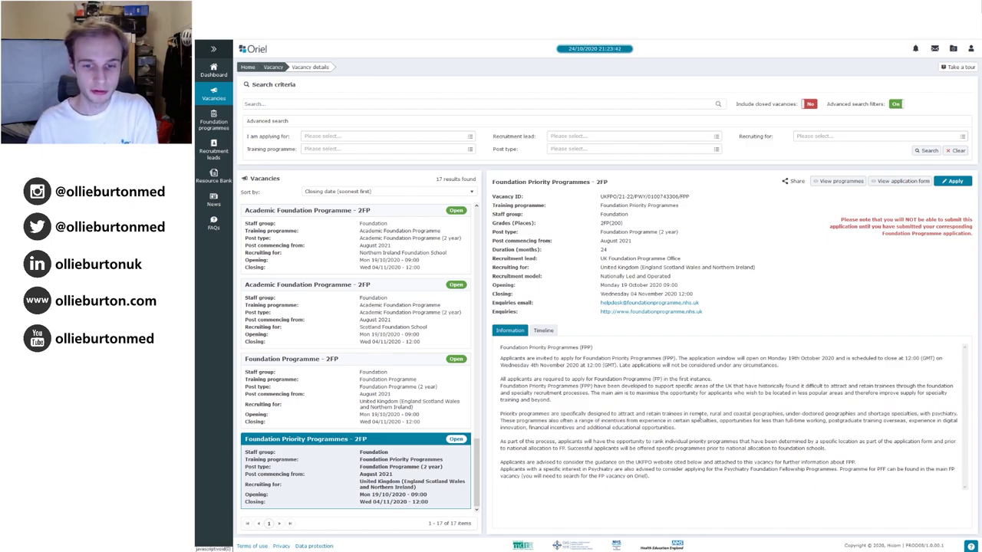